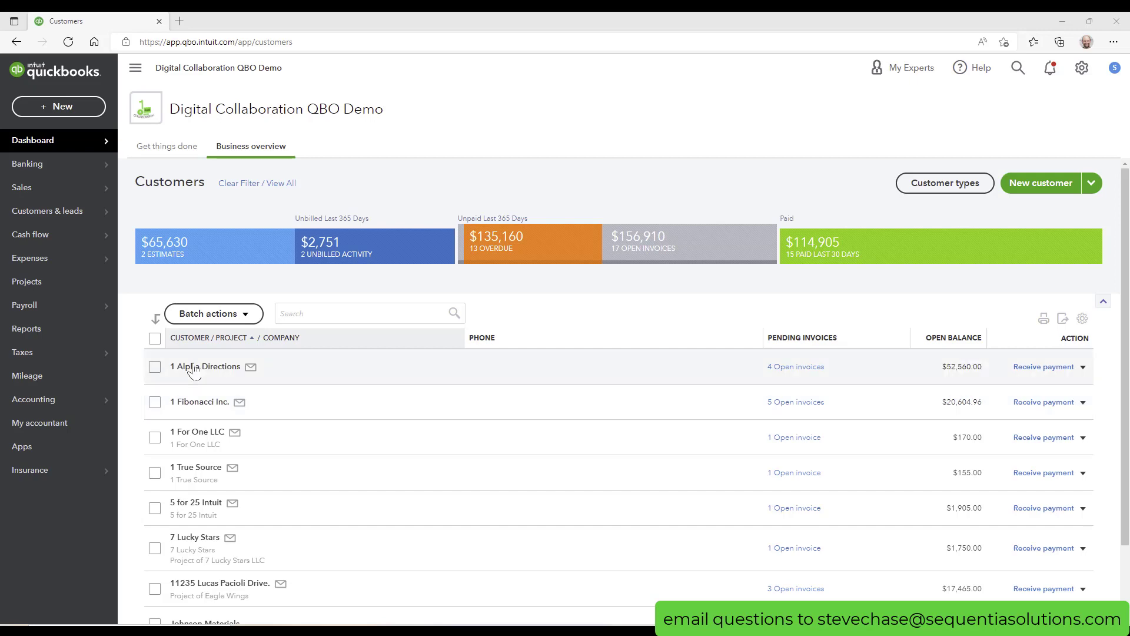
Go to Reports, switch to Standard, and scroll down to the Sales and customers reports.
click(43, 328)
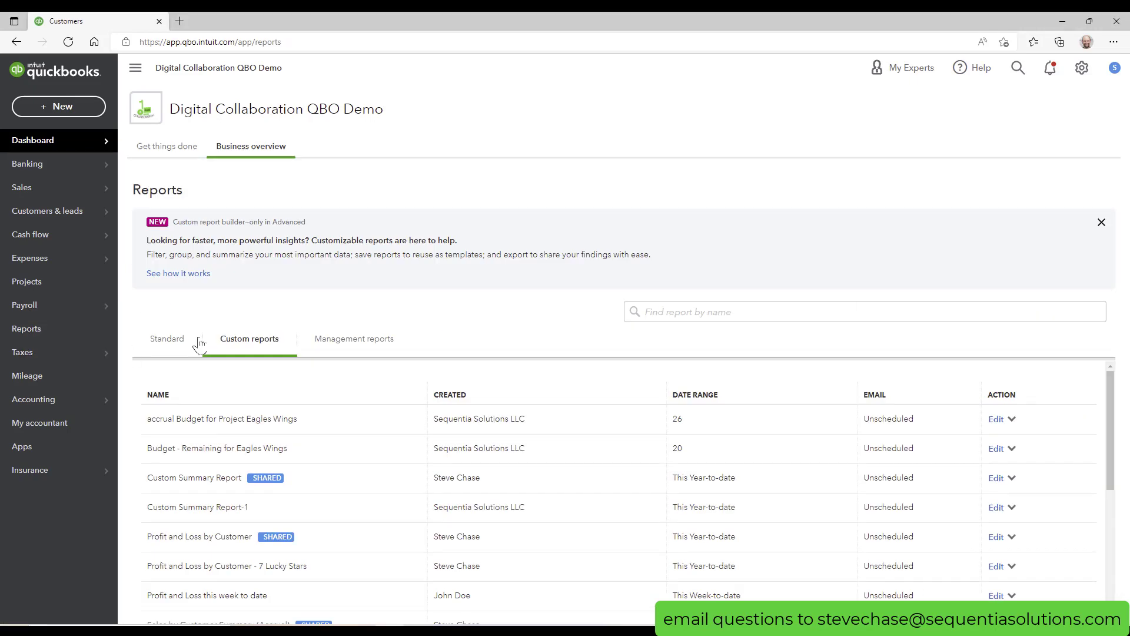
click(174, 340)
scroll(489, 453, down, 10)
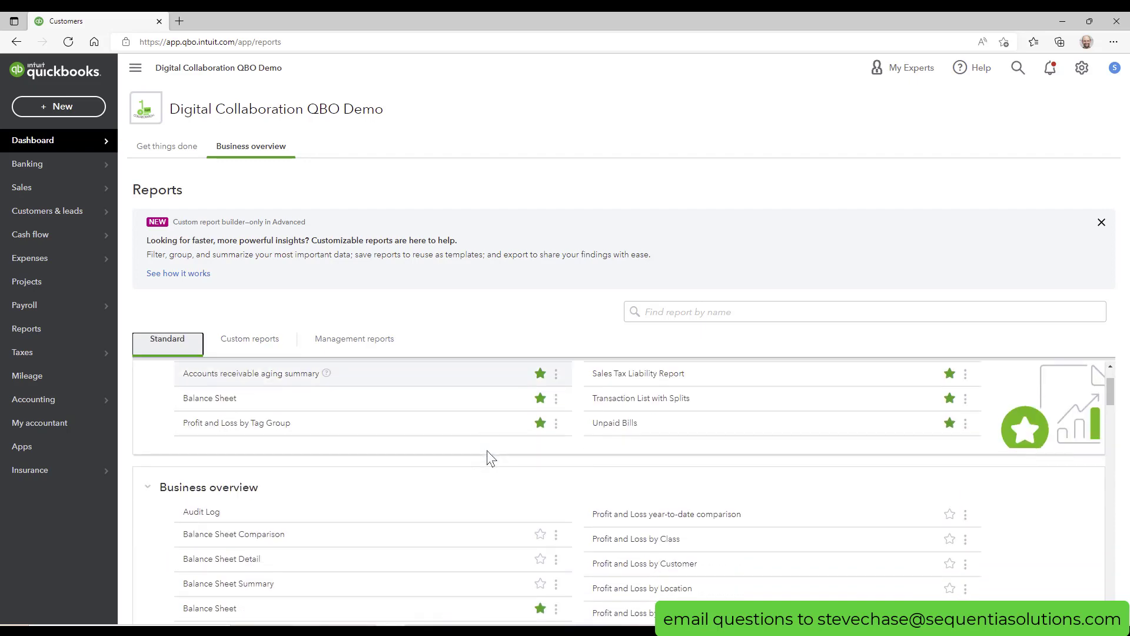
scroll(729, 472, down, 3)
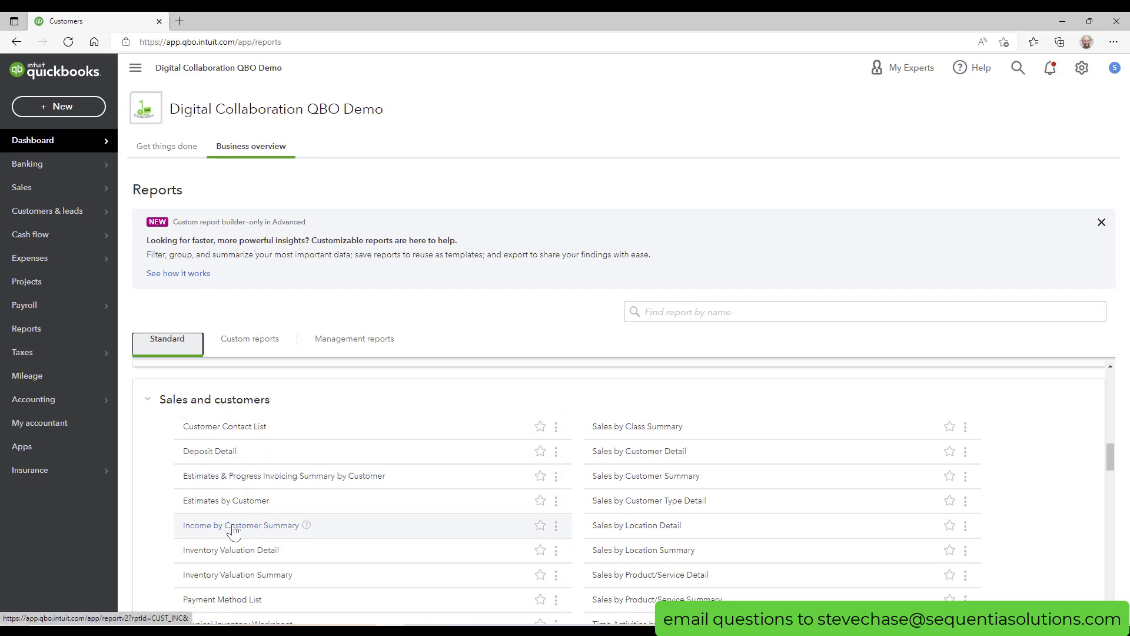
Open the Income by Customer Summary report from the Sales and customers list.
click(269, 530)
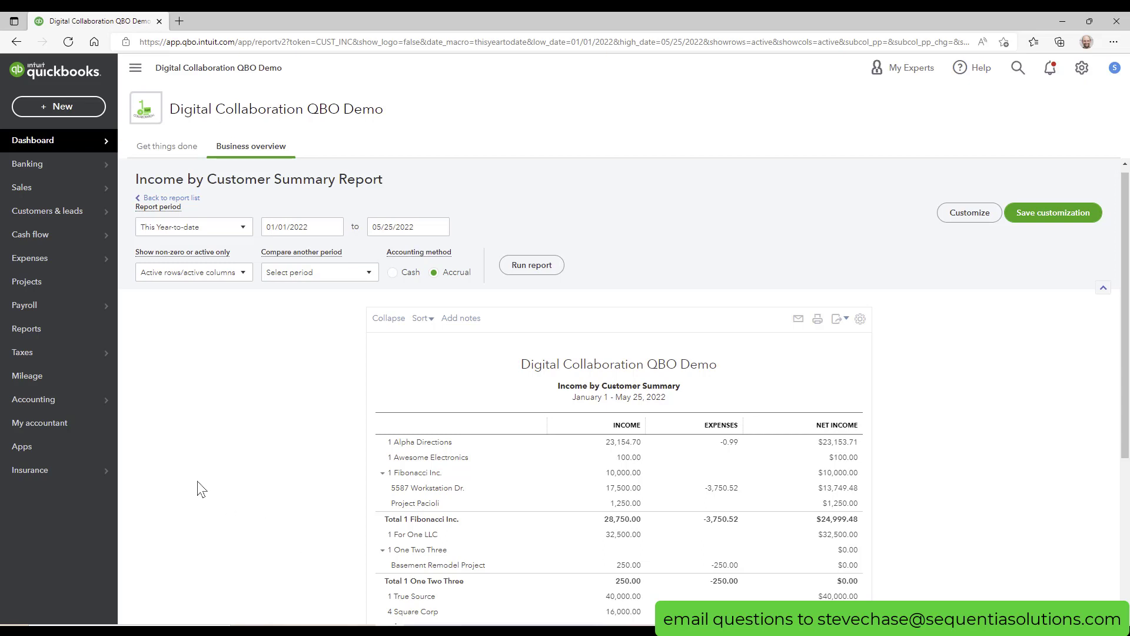
Return to Reports and scroll down to the Sales by Customer Summary entry.
mouse_move(61, 410)
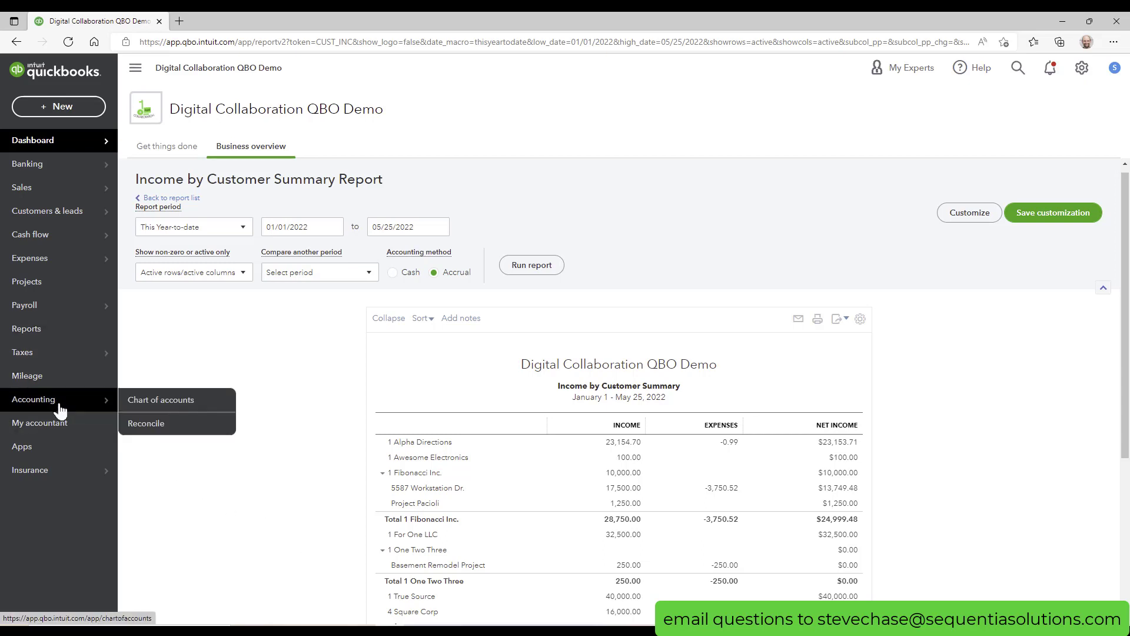
click(51, 330)
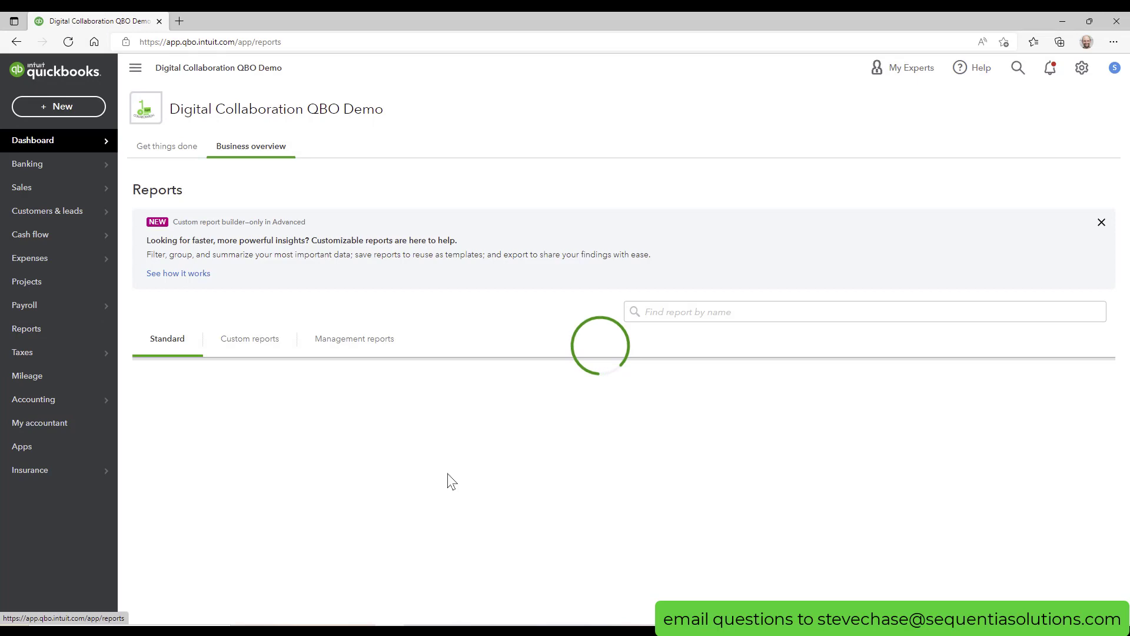
scroll(452, 481, down, 15)
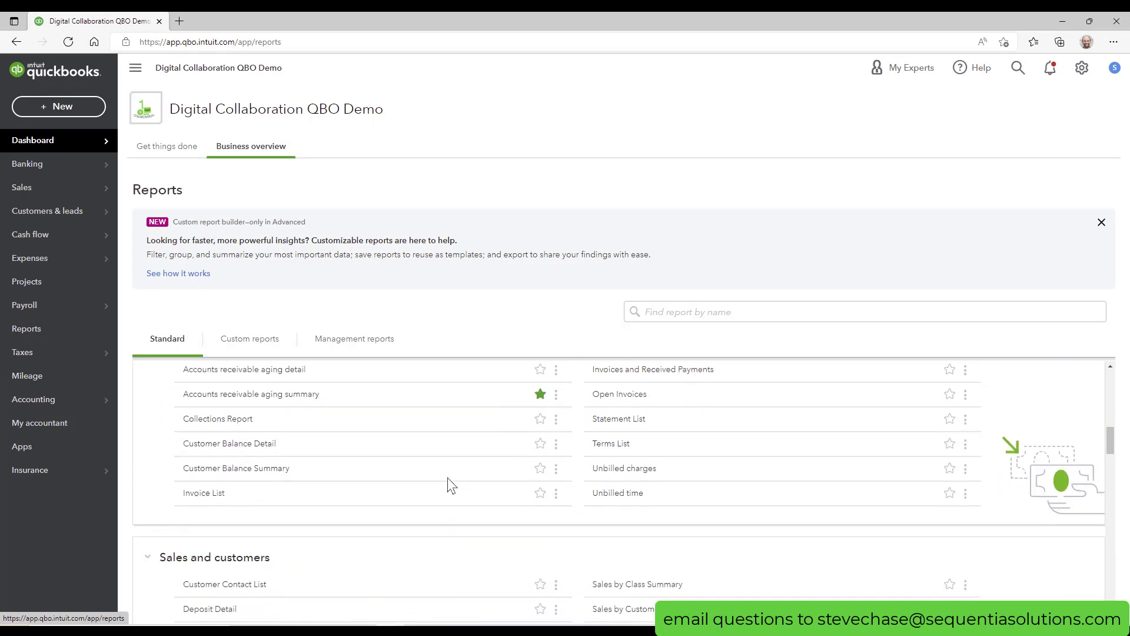
scroll(448, 478, down, 4)
scroll(330, 474, down, 1)
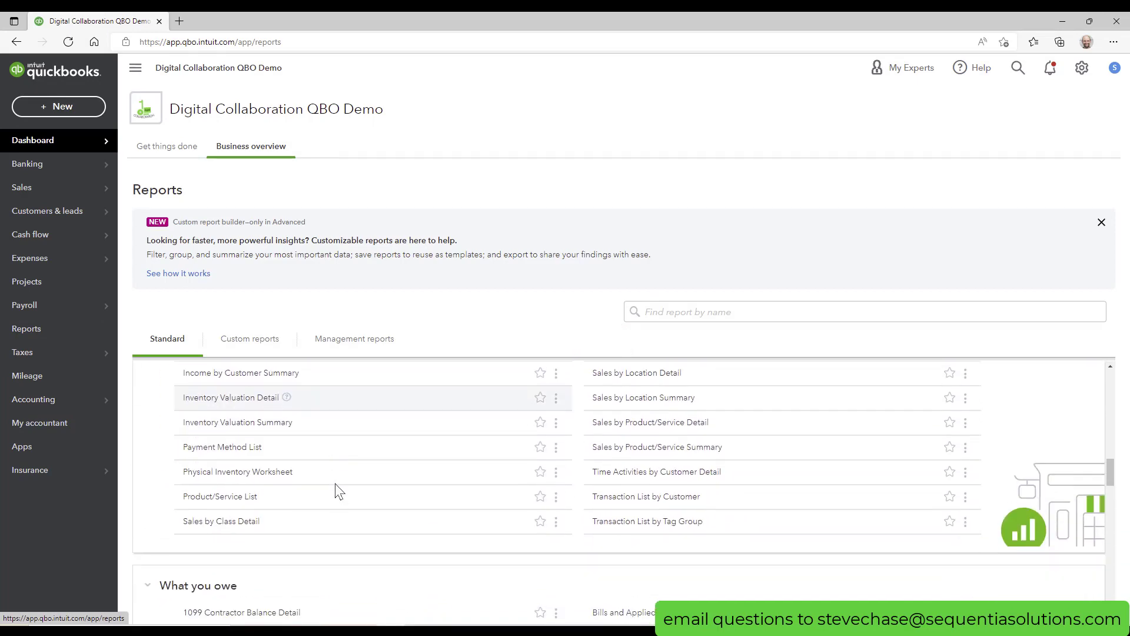
scroll(336, 490, down, 5)
scroll(335, 490, up, 8)
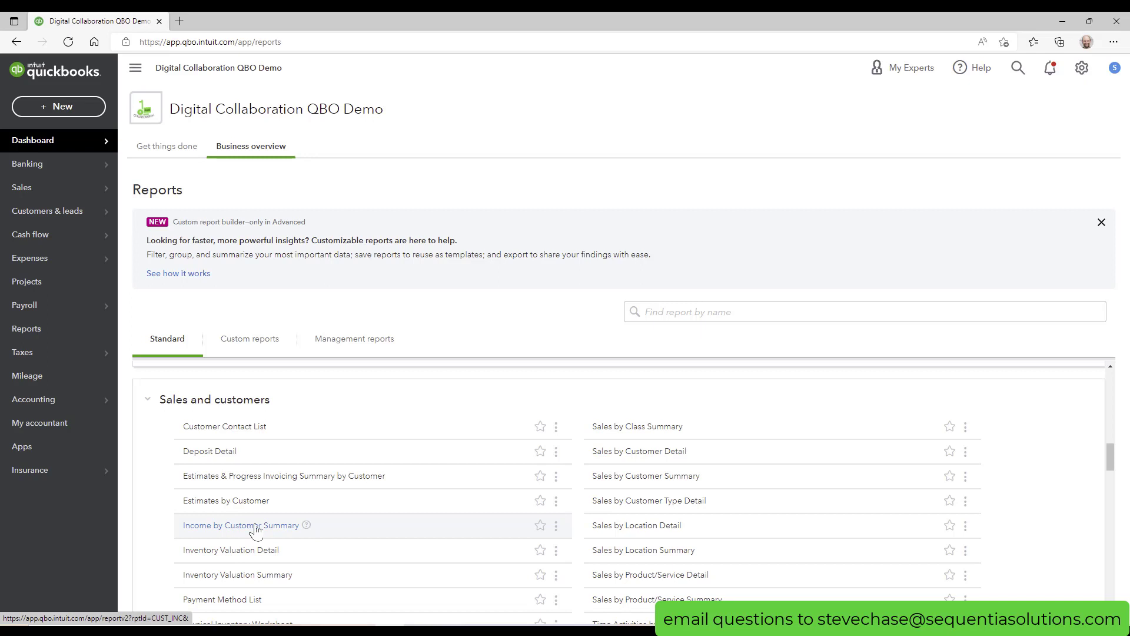
scroll(848, 486, down, 1)
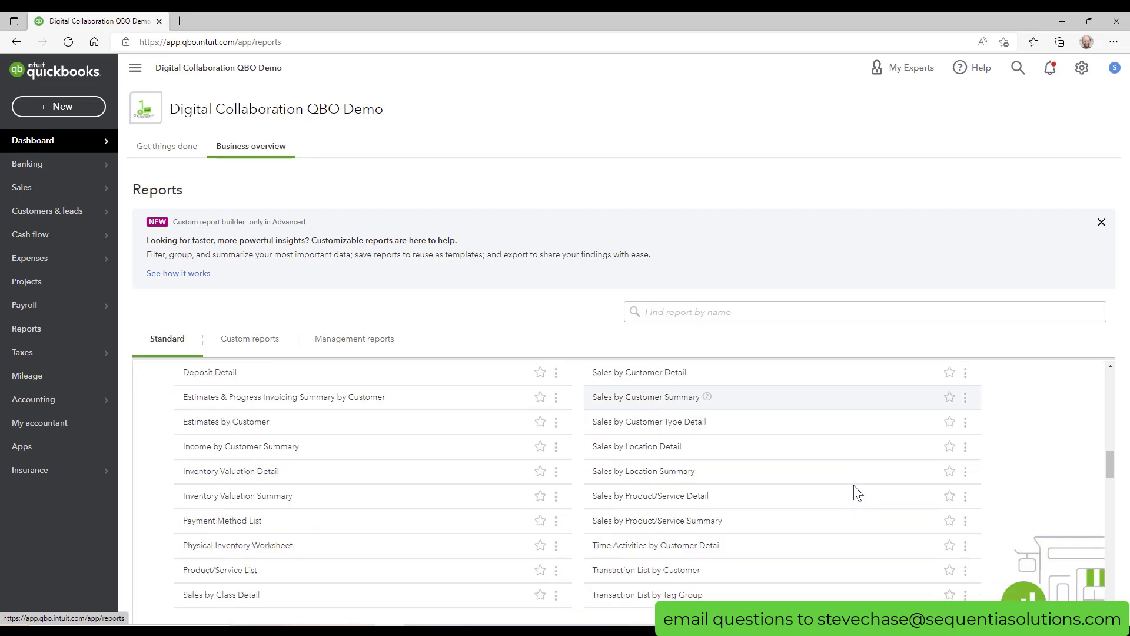
Open Sales by Customer Summary and rerun it with the start date set to 01/01/2022.
click(642, 398)
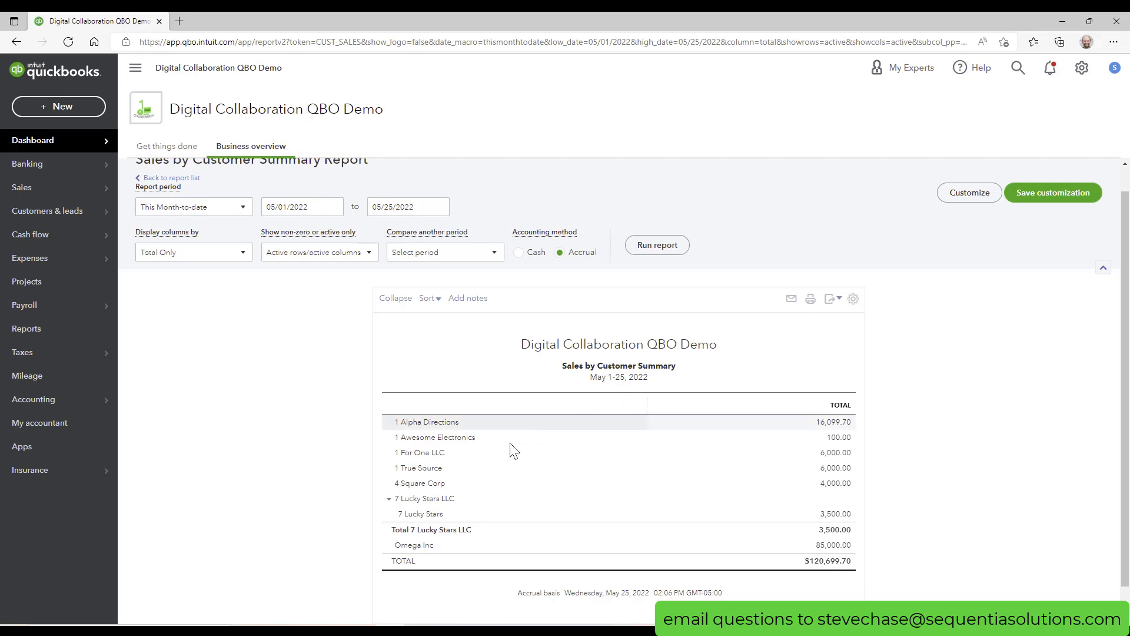
click(335, 207)
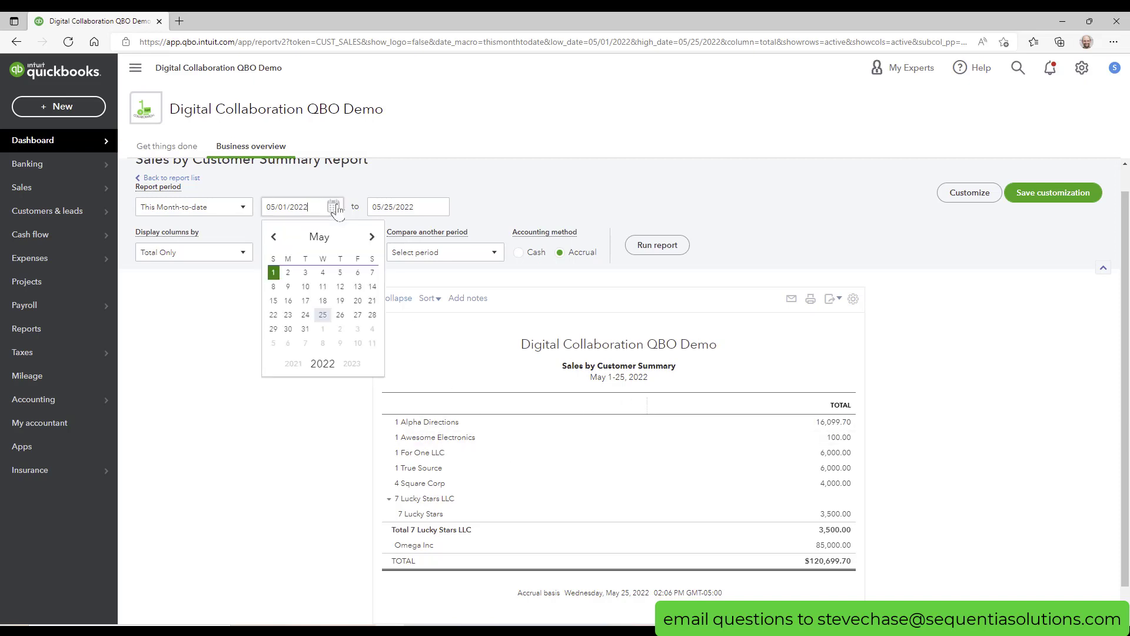
click(275, 238)
click(275, 237)
click(276, 238)
click(276, 238)
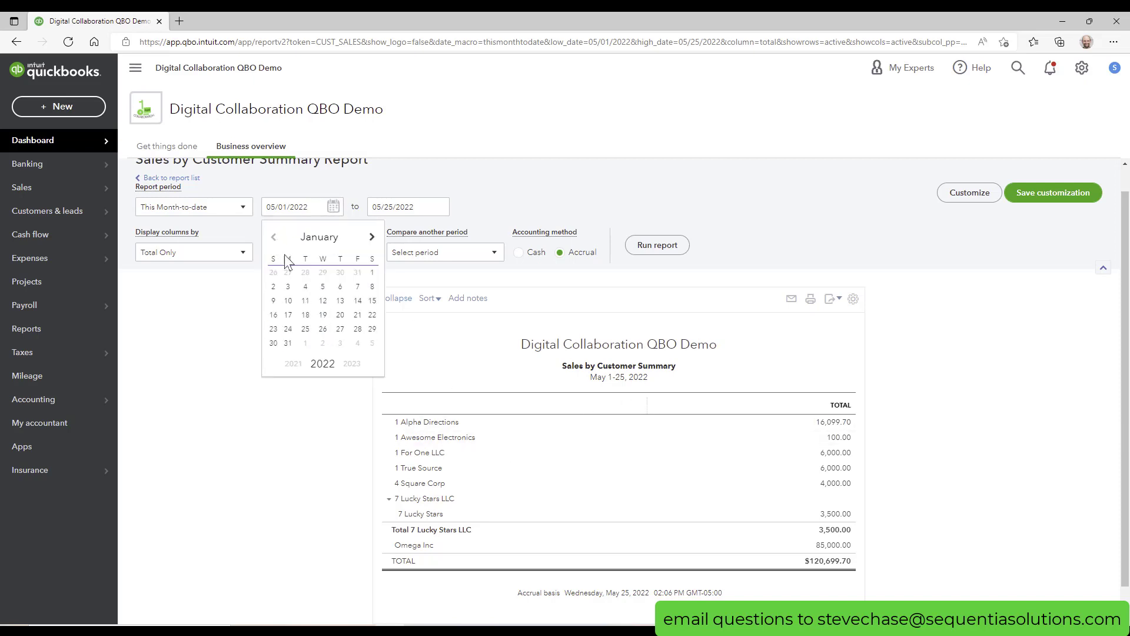
click(372, 272)
click(672, 253)
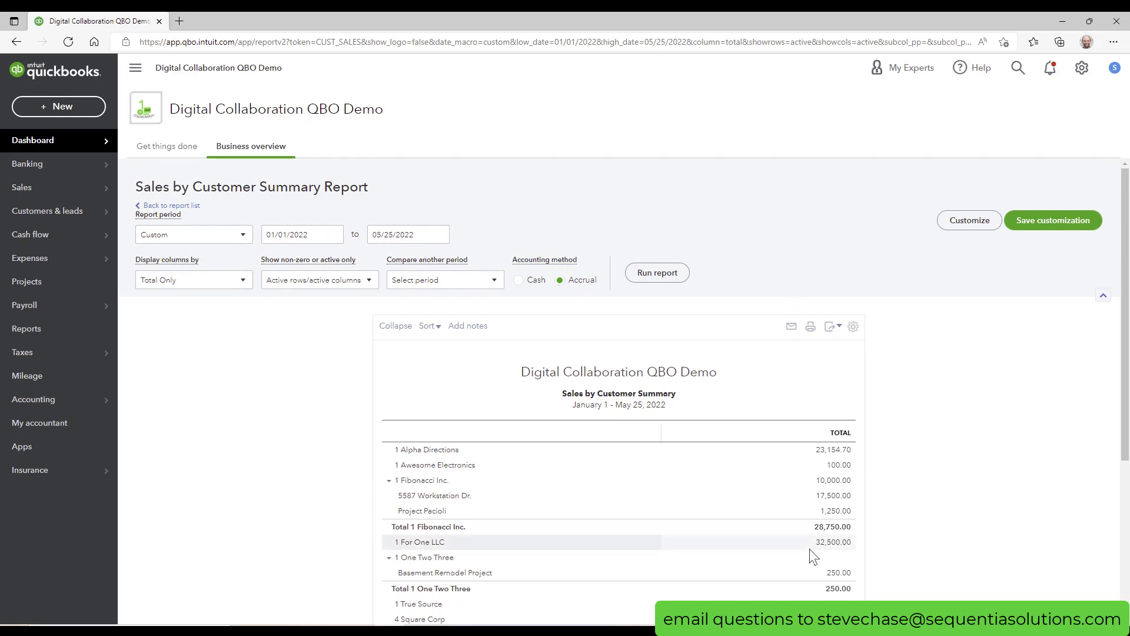
click(518, 281)
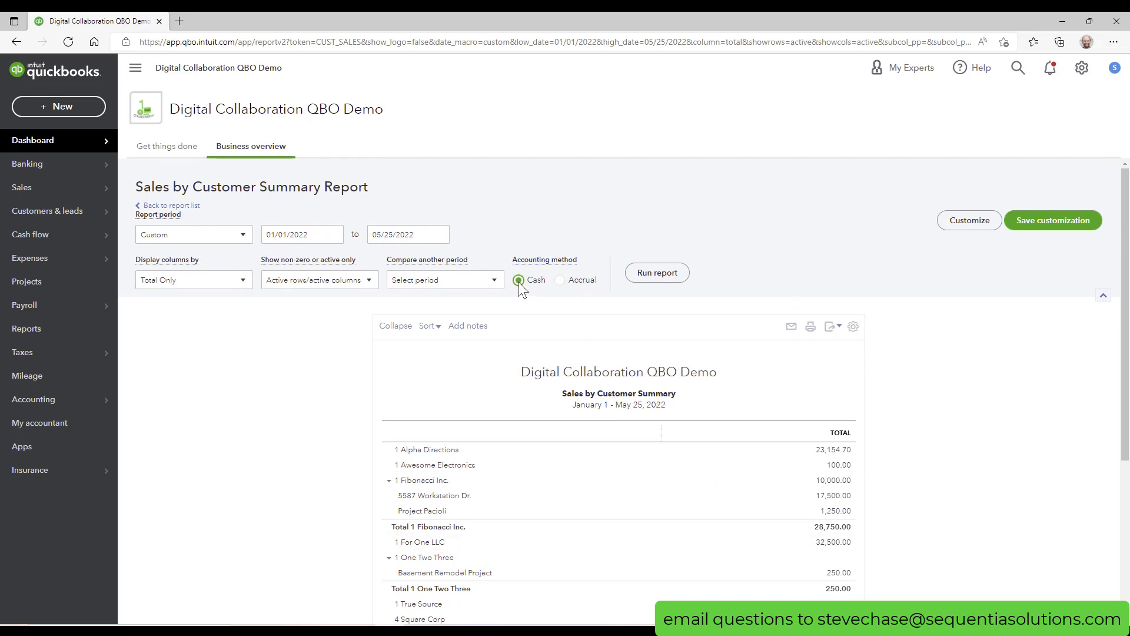
click(642, 275)
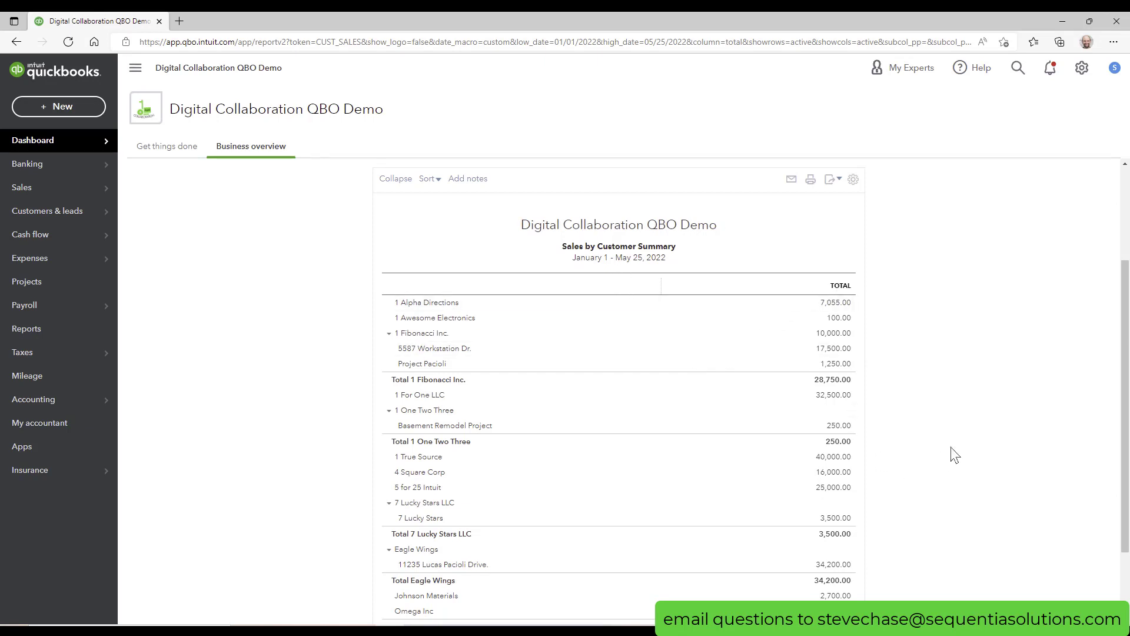
scroll(913, 359, down, 3)
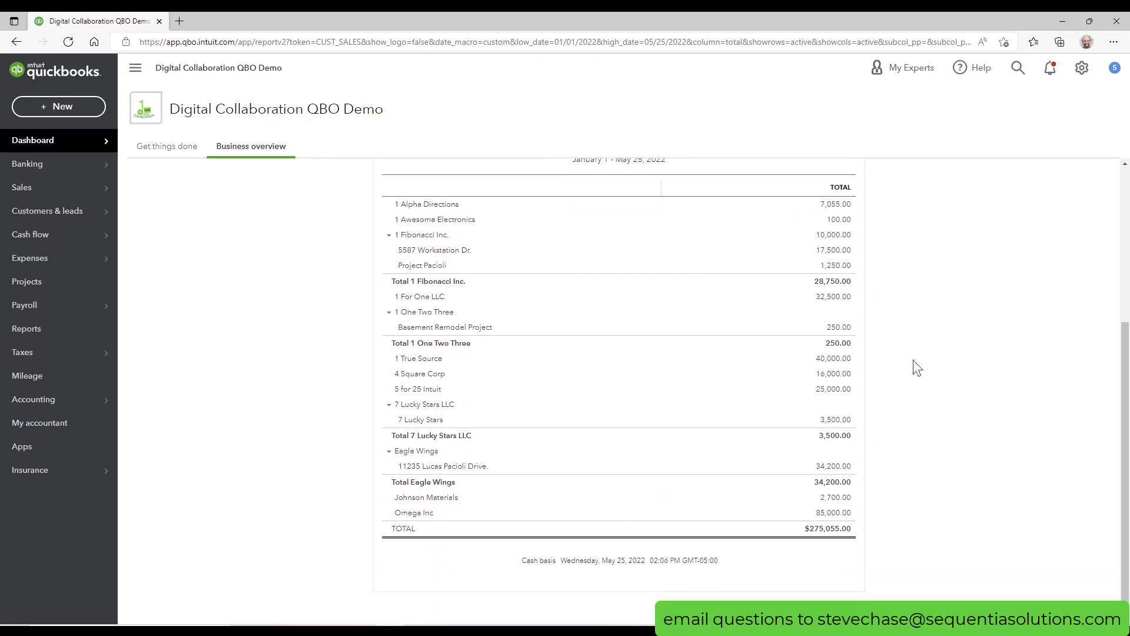
scroll(913, 359, up, 5)
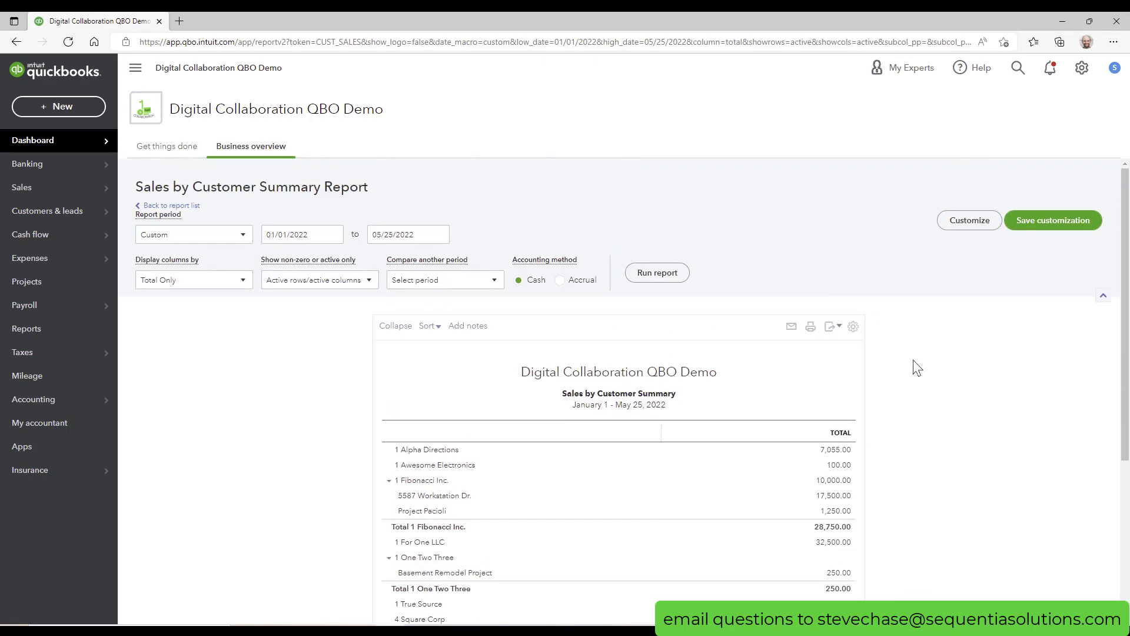
click(592, 281)
scroll(628, 285, down, 3)
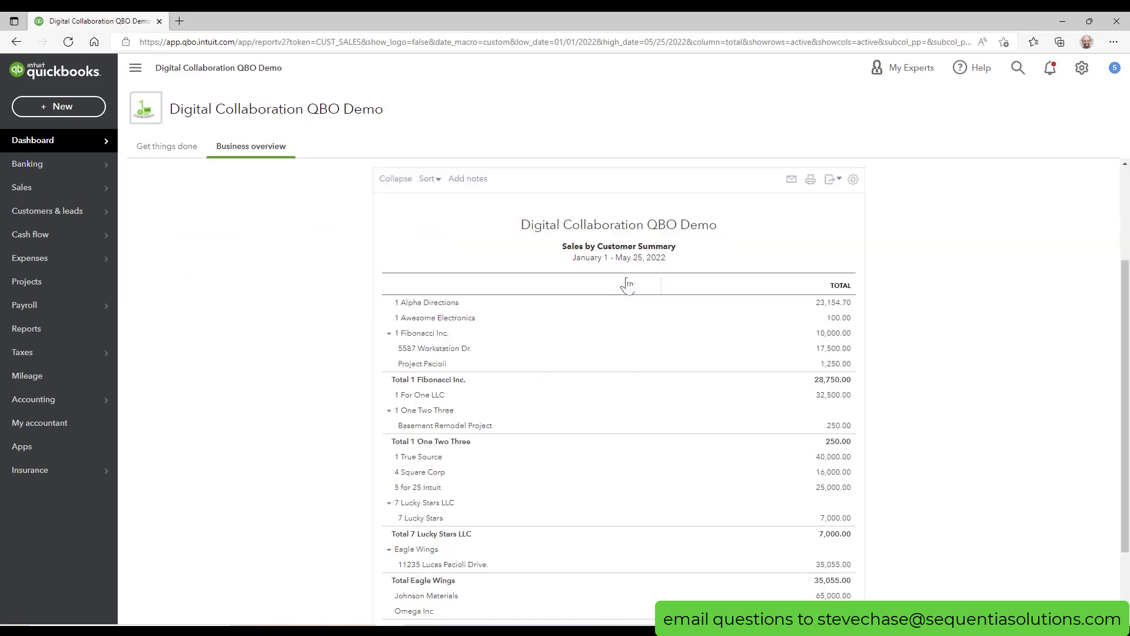
scroll(572, 292, down, 2)
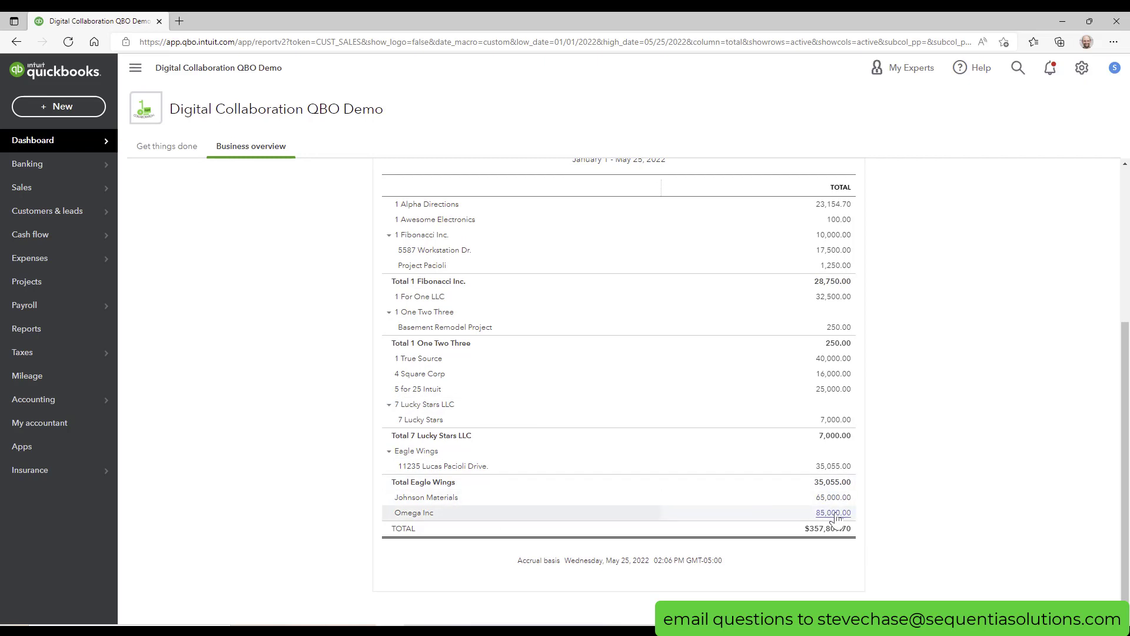
scroll(899, 458, up, 2)
scroll(899, 459, up, 3)
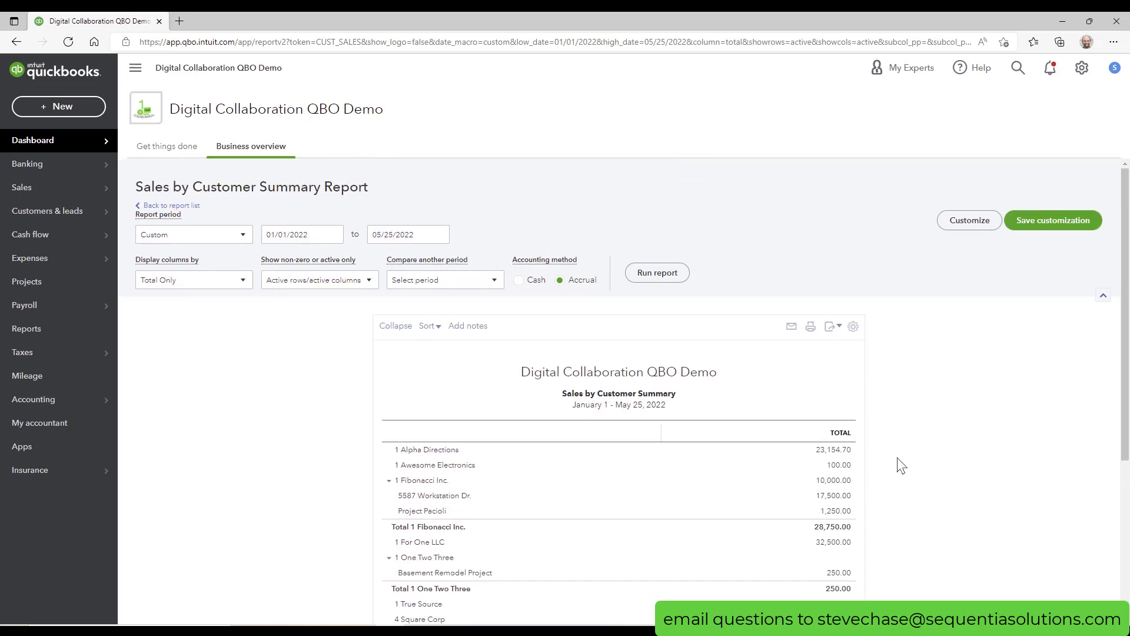
Sort the Sales by Customer Summary by Total in descending order.
click(436, 326)
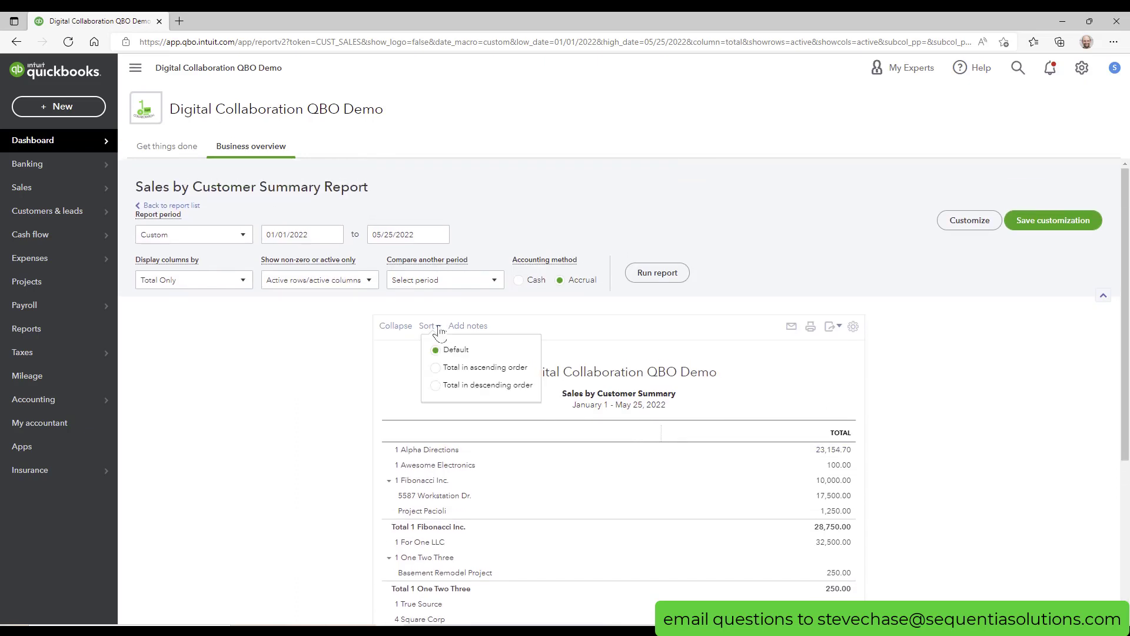
click(436, 385)
scroll(436, 385, down, 3)
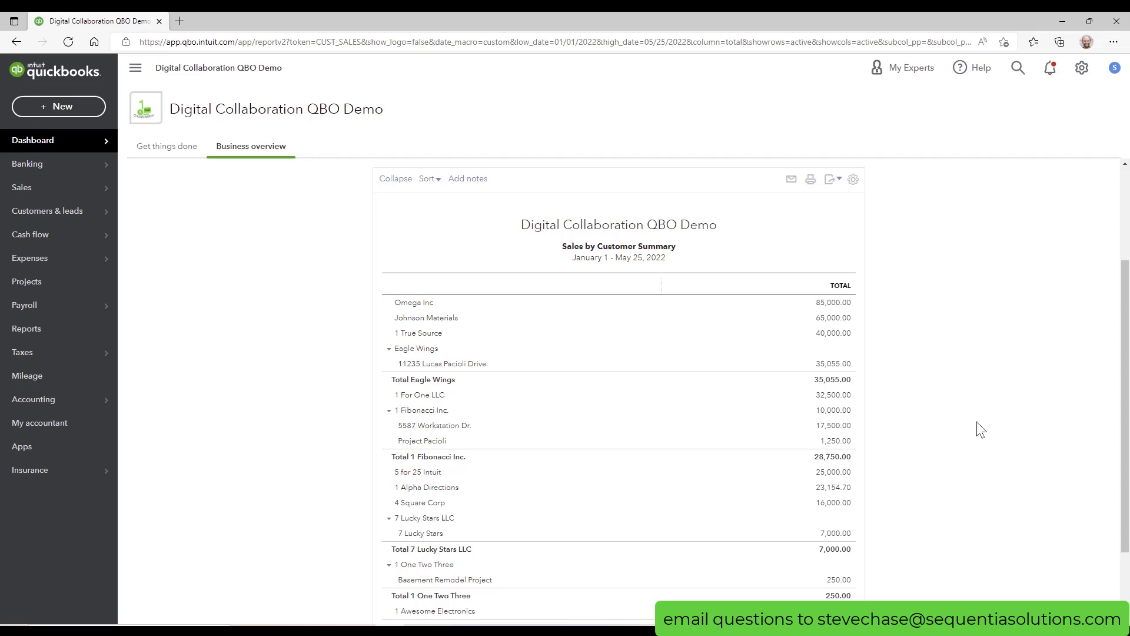
scroll(977, 422, up, 3)
Open the Customize report panel, expand its Filter section, then close the panel.
click(970, 222)
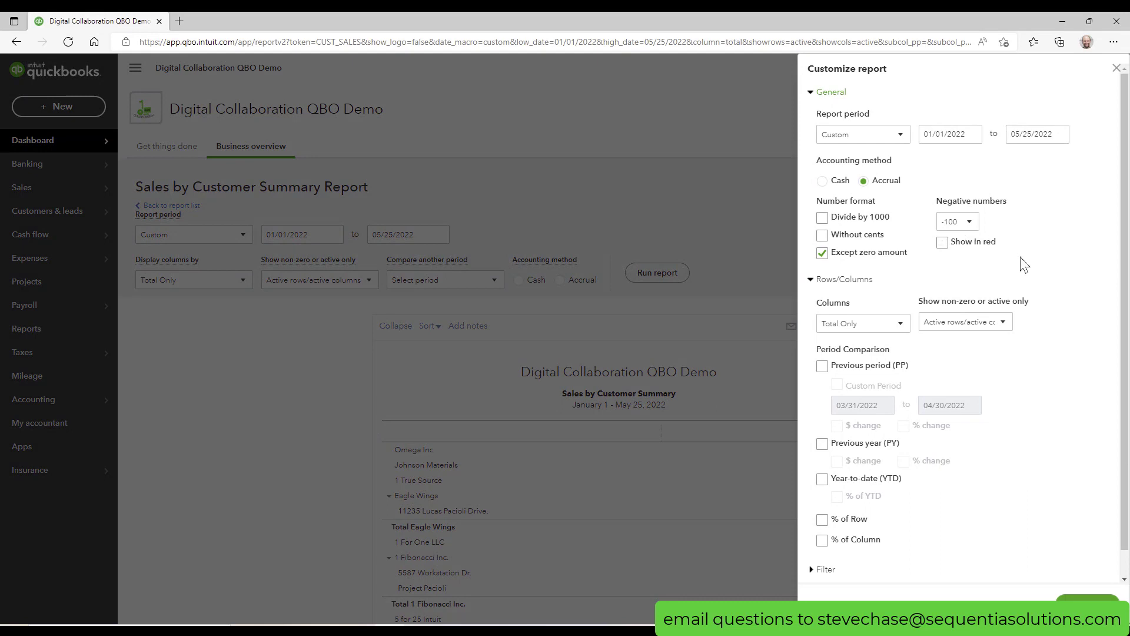
scroll(1024, 259, down, 1)
click(826, 543)
scroll(997, 452, down, 4)
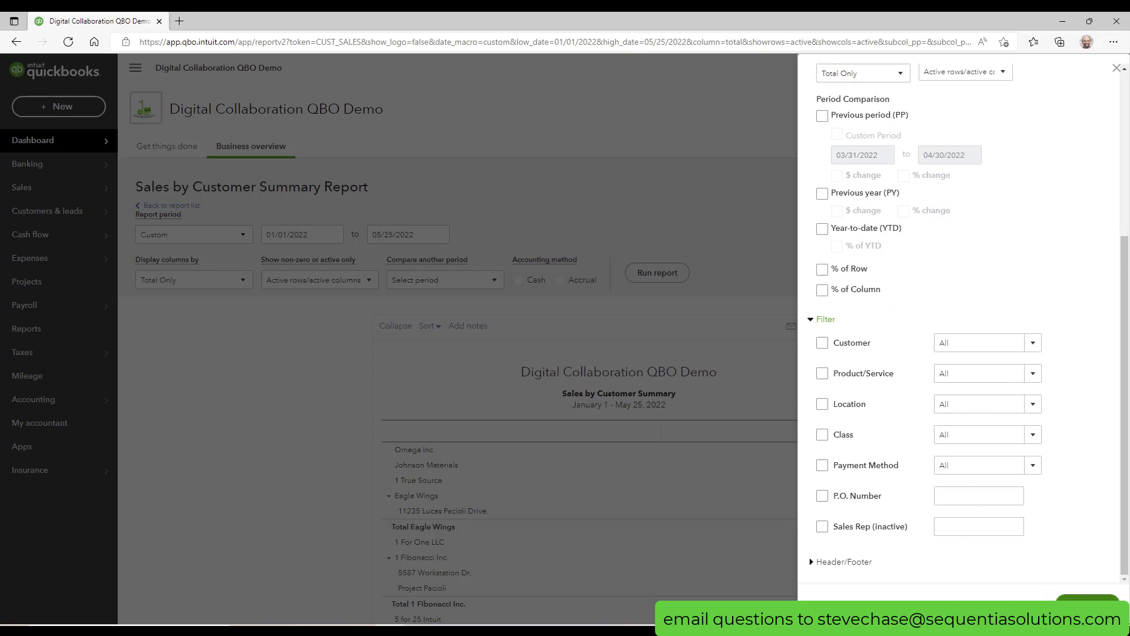
click(1114, 71)
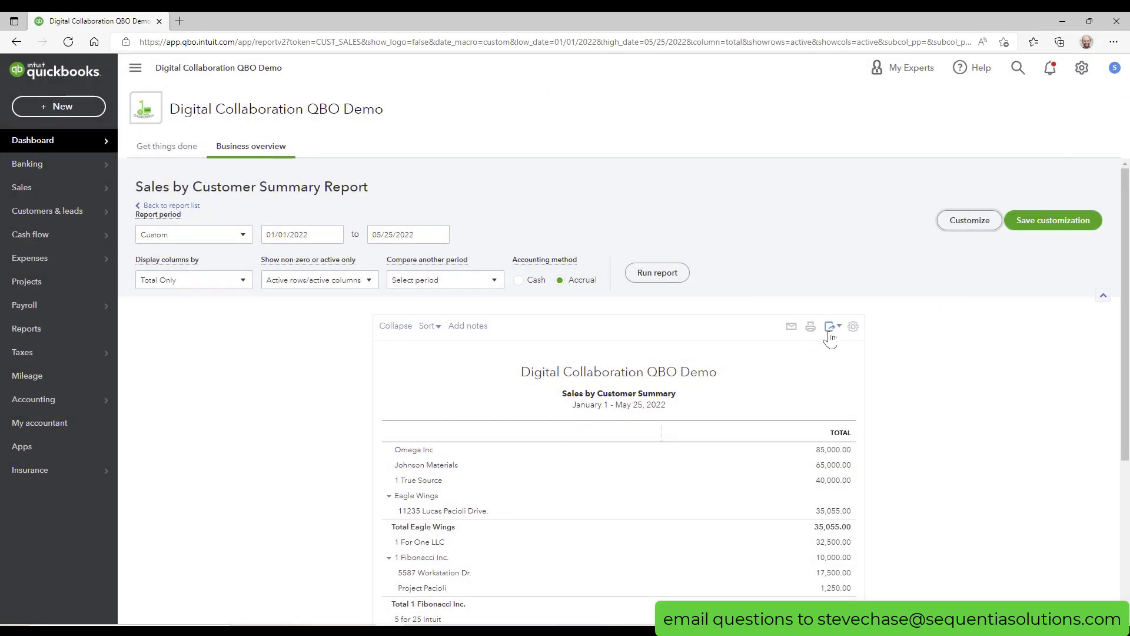
click(833, 328)
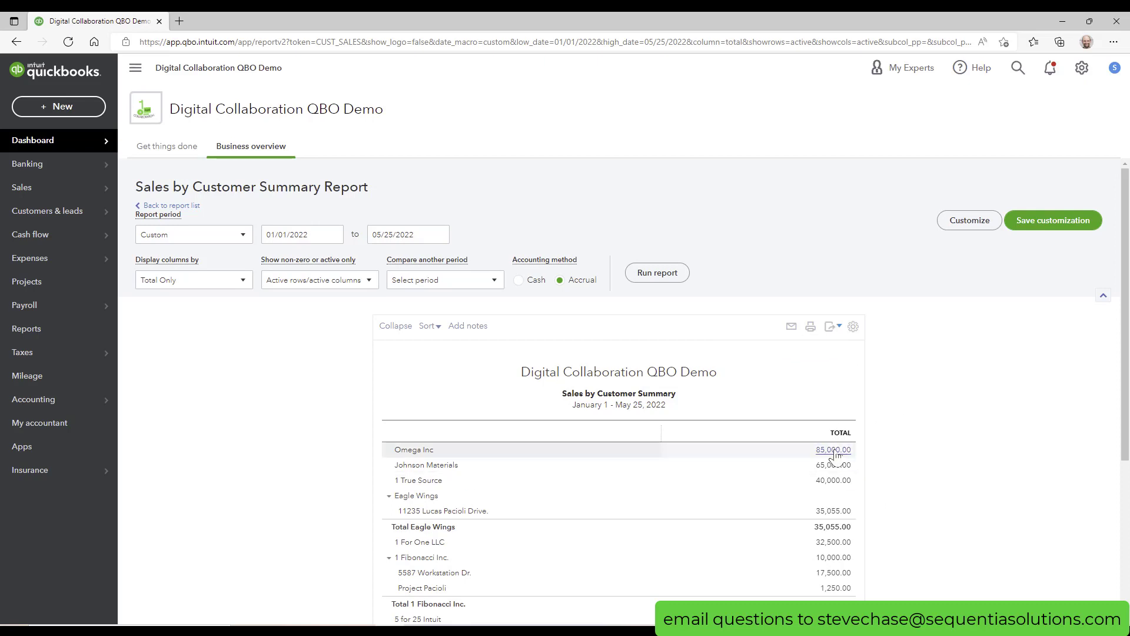
Open the + New menu listing transaction types like Sales receipt and Bank deposit.
click(96, 115)
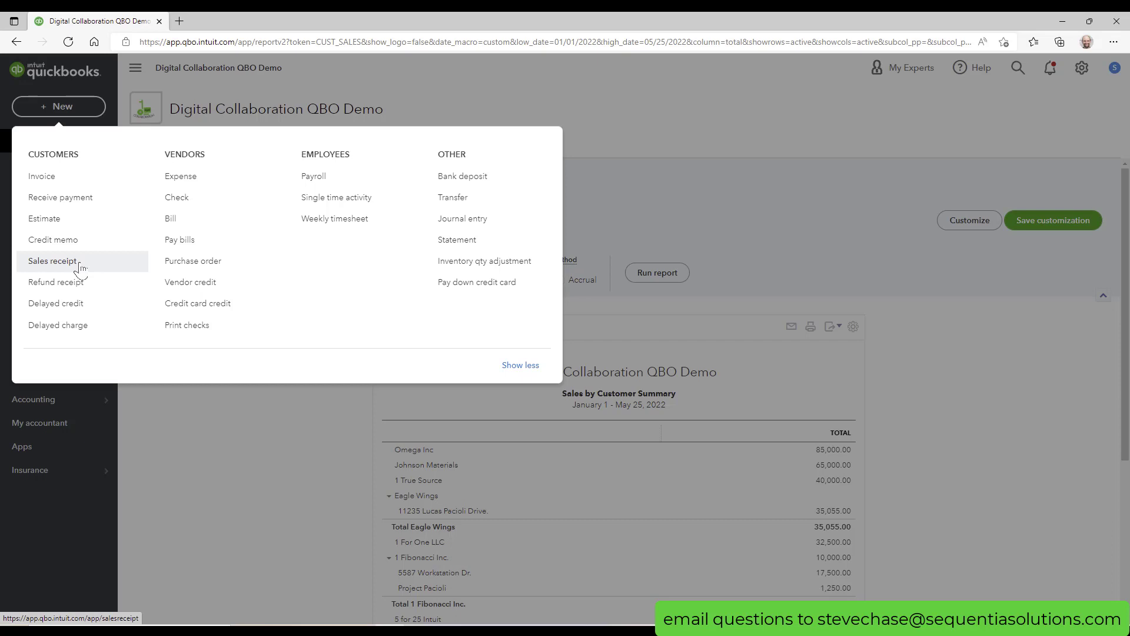
Go to Banking's transaction feed and expand the 02/28/2022 $5,170 Intuit Direct deposit.
click(242, 464)
click(47, 167)
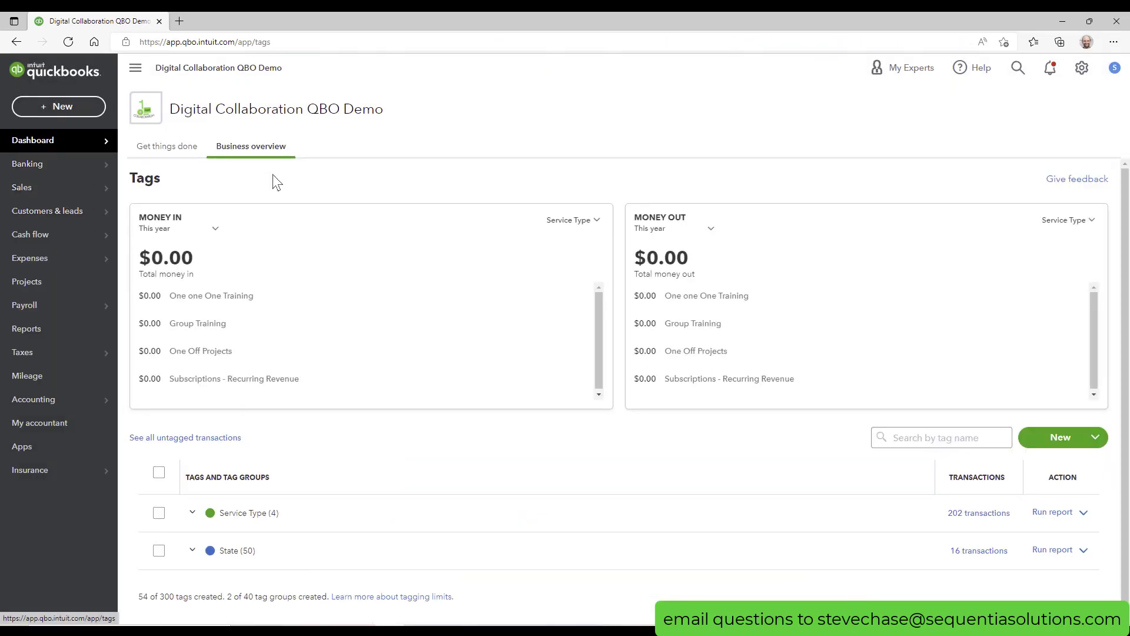
mouse_move(59, 167)
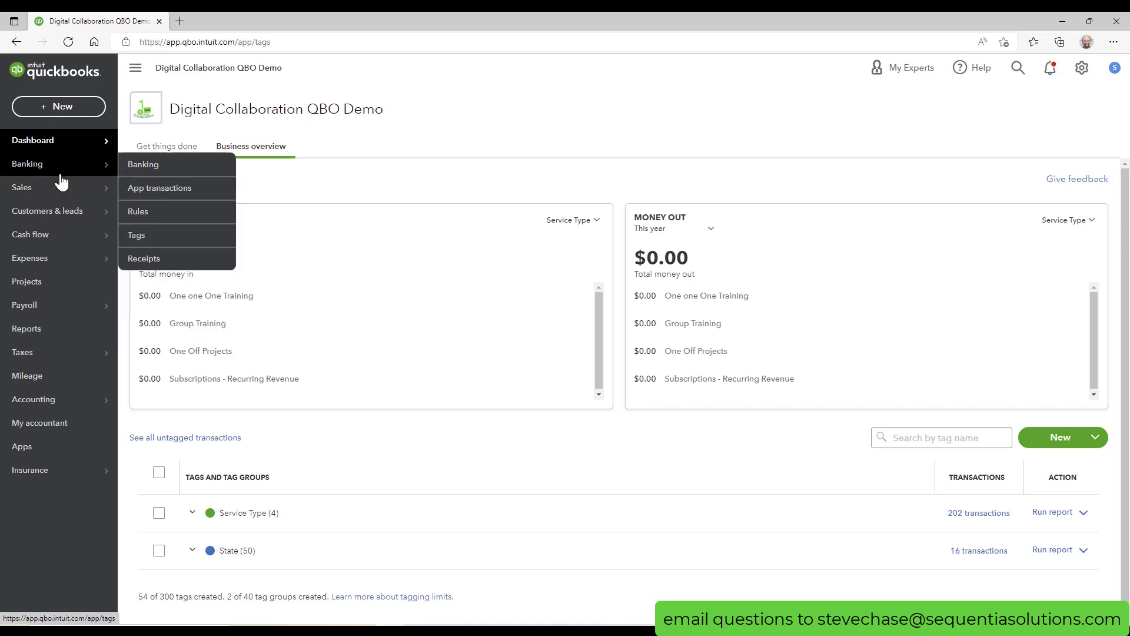
click(160, 167)
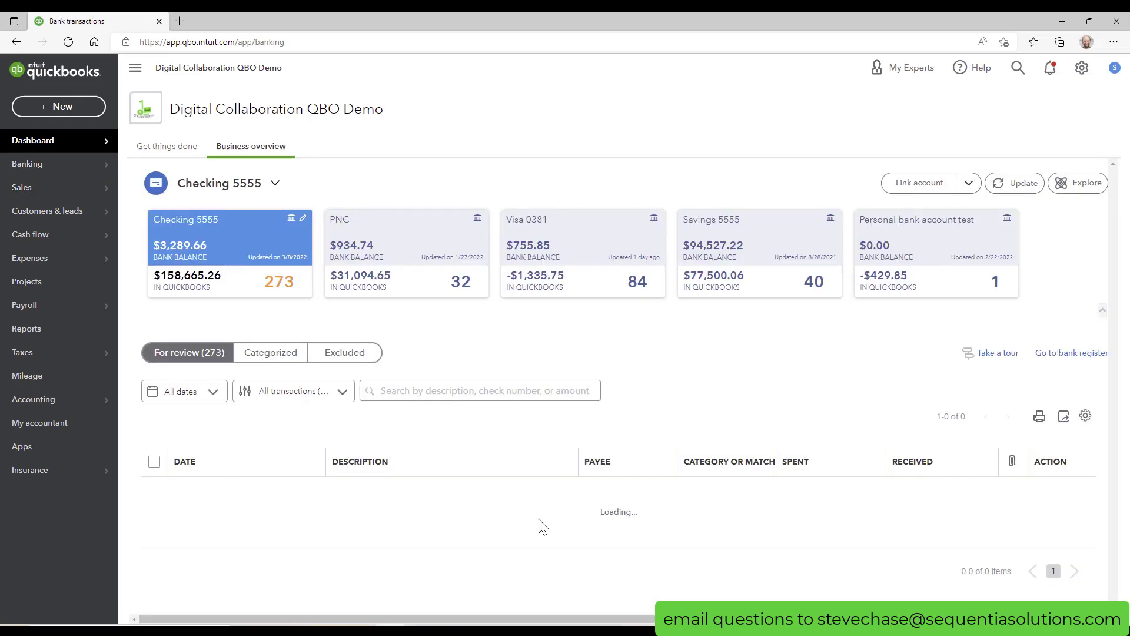
scroll(548, 471, down, 2)
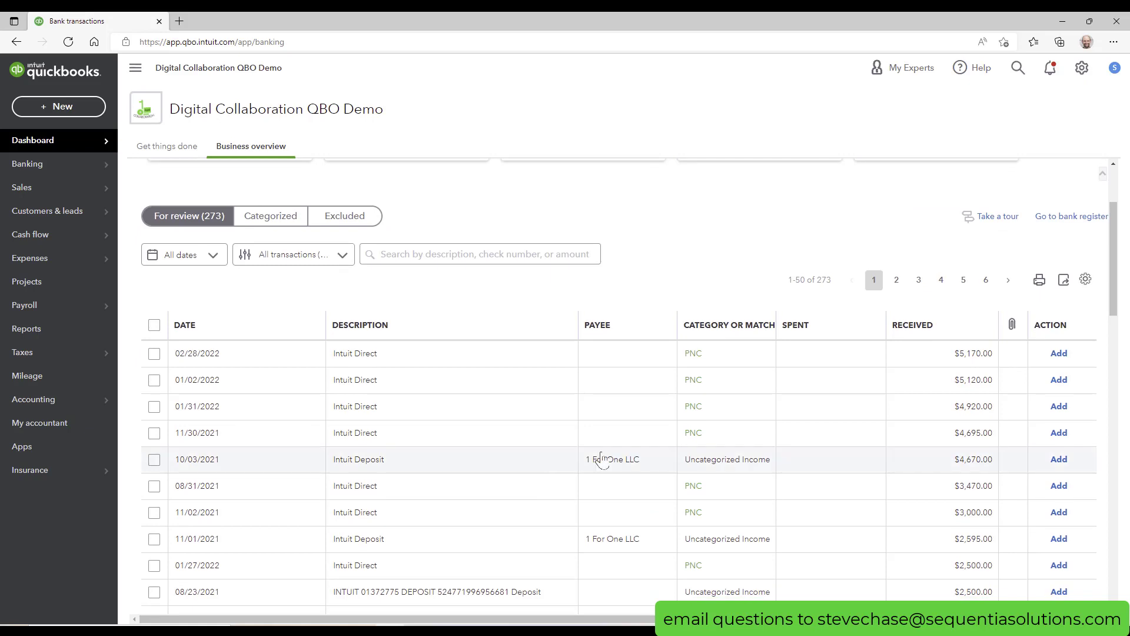
click(961, 362)
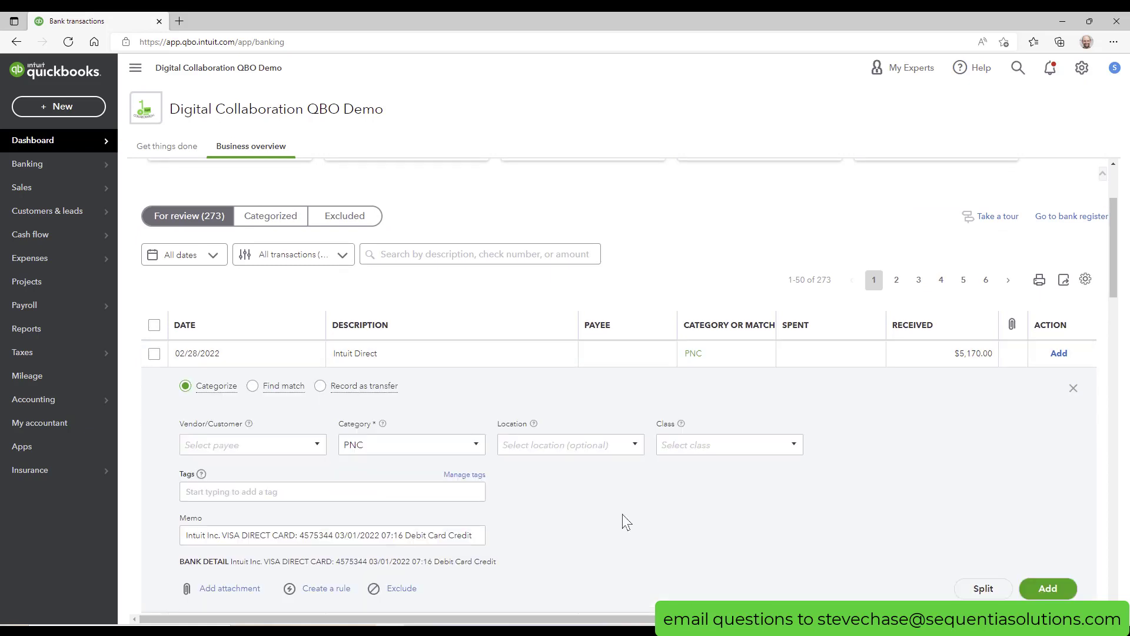
Set the deposit's customer to 1 Alpha Directions and its category to Sales.
click(267, 448)
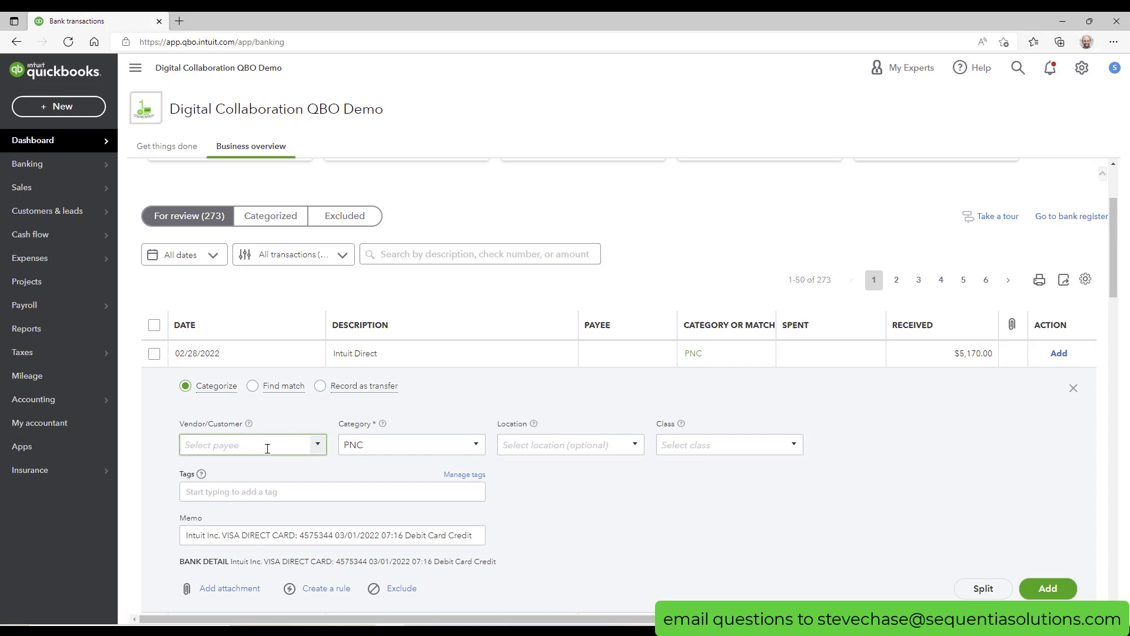
text(1 Alpha Directions)
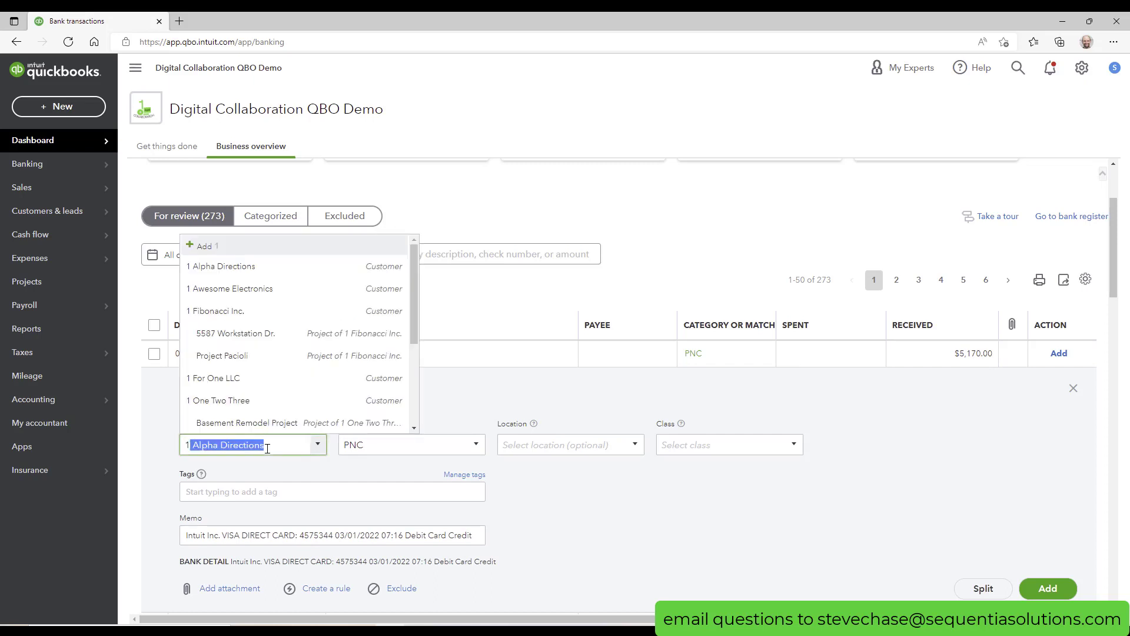
click(322, 266)
click(382, 439)
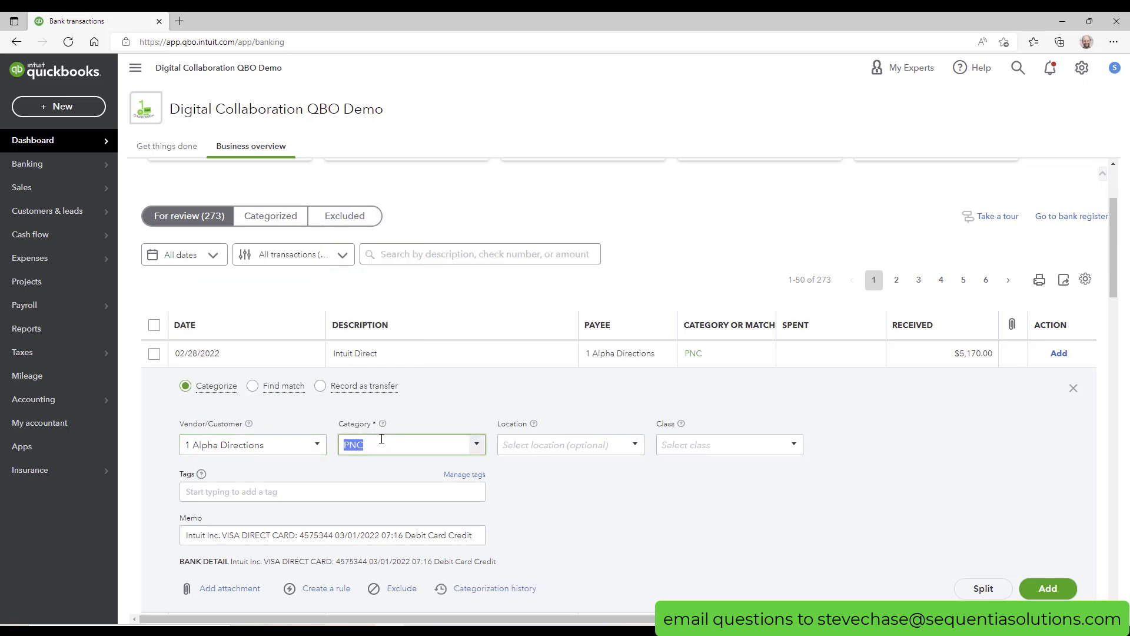
text(les)
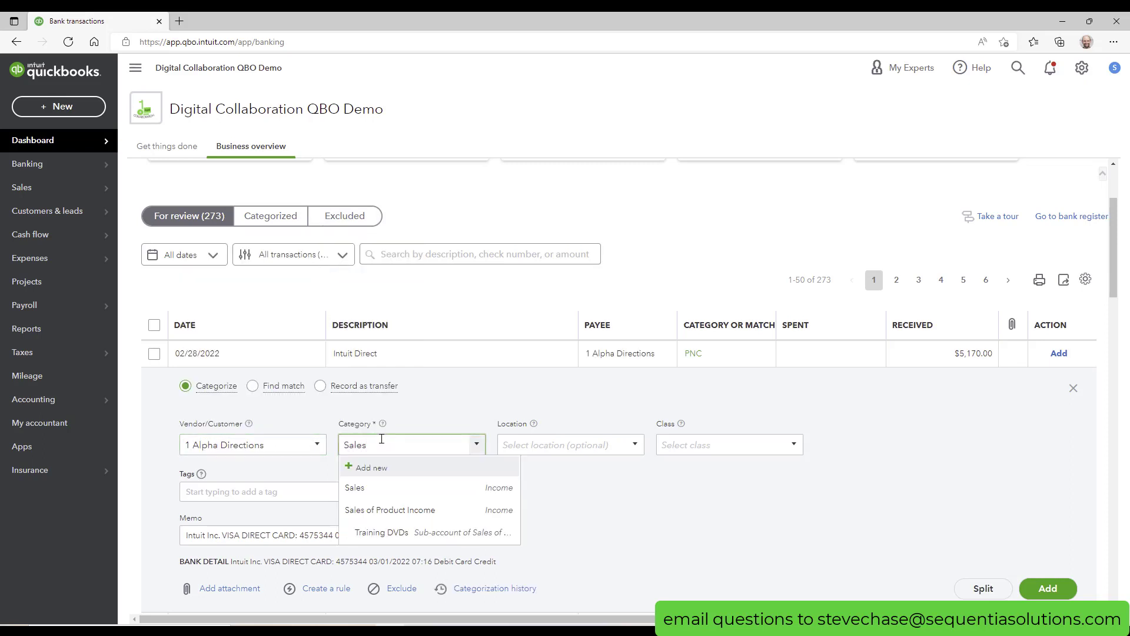
click(395, 490)
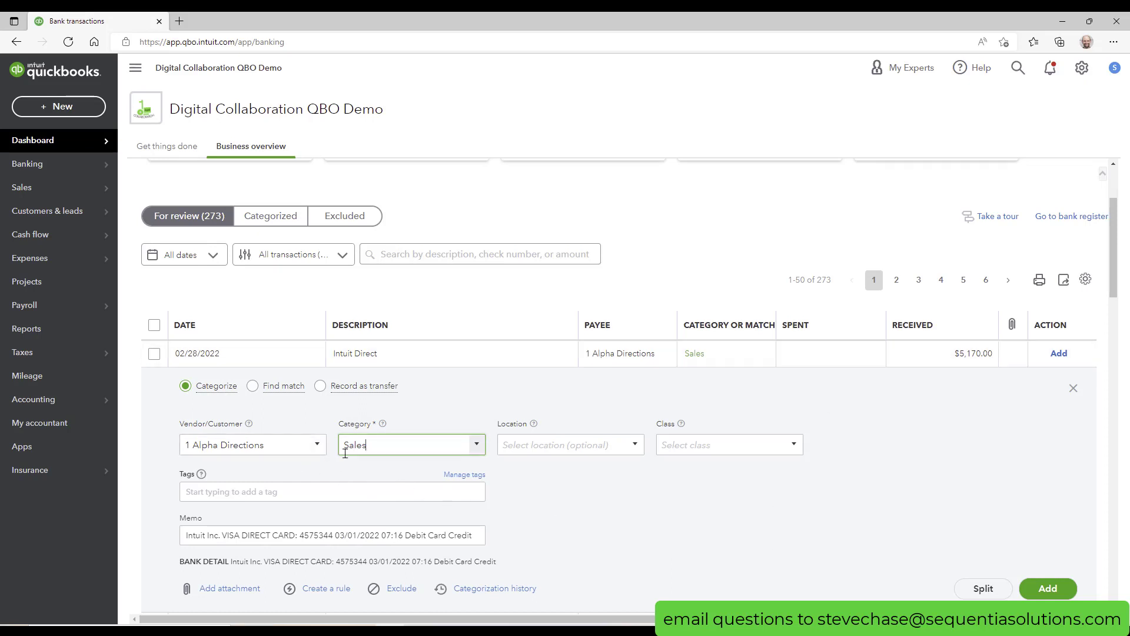
click(477, 445)
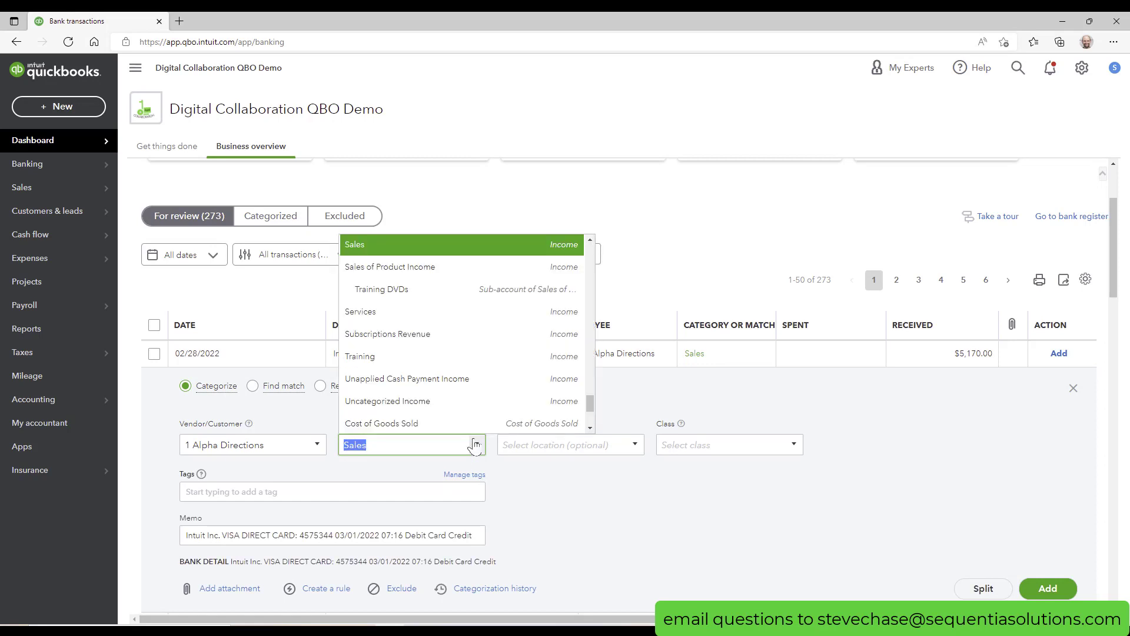
click(478, 447)
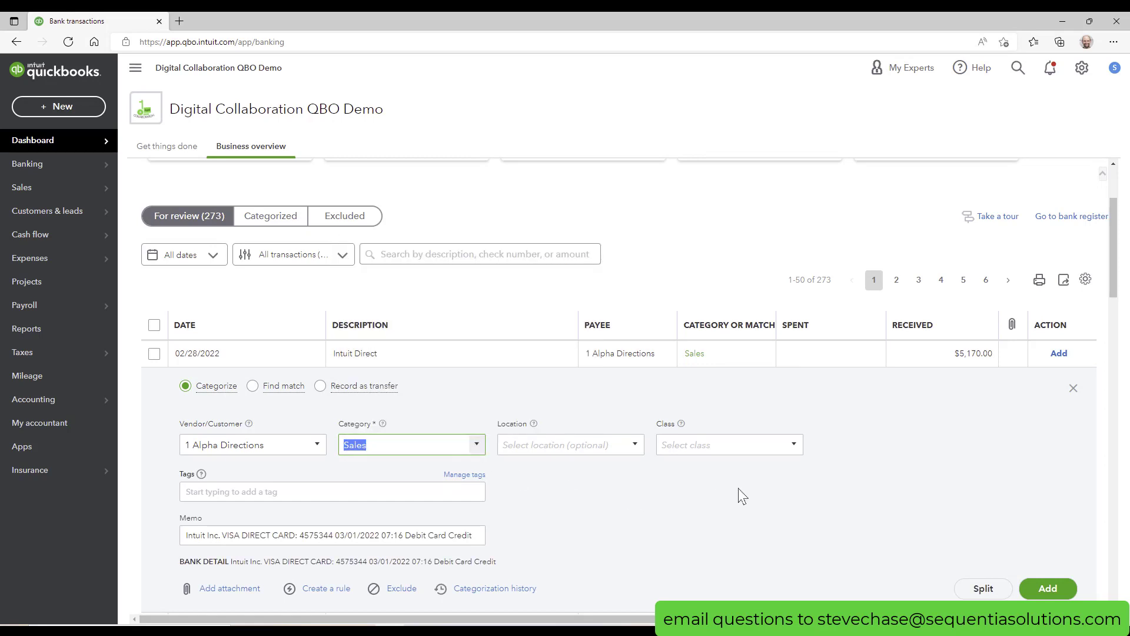
Add the $5,170 deposit, view it as a Bank Deposit from recent transactions, then close it.
click(1054, 591)
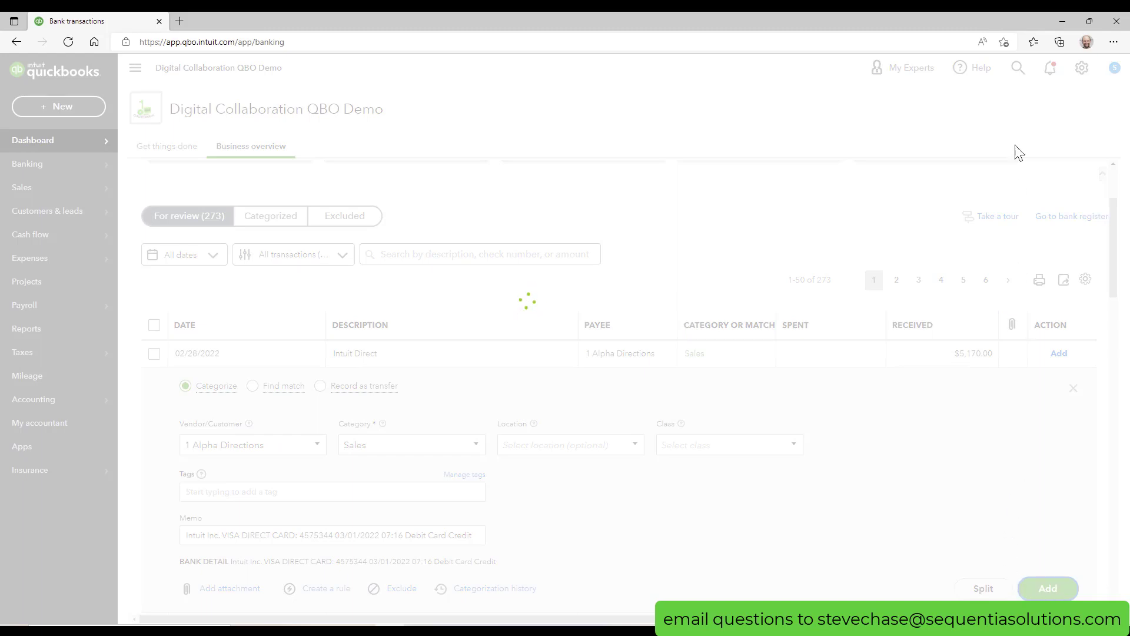
click(1019, 69)
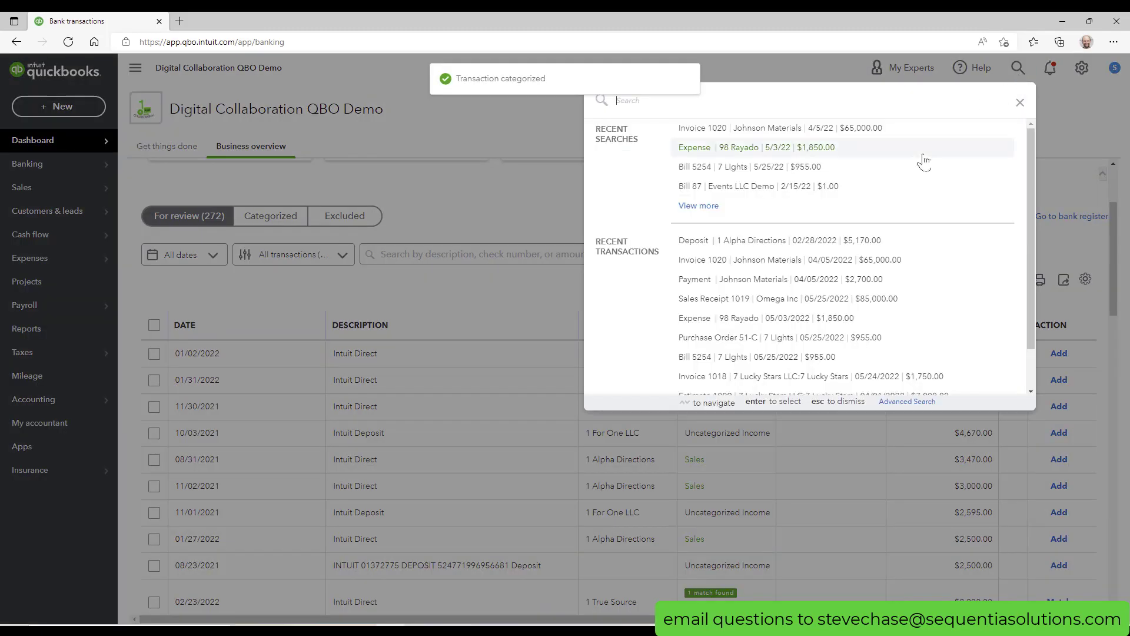
click(875, 243)
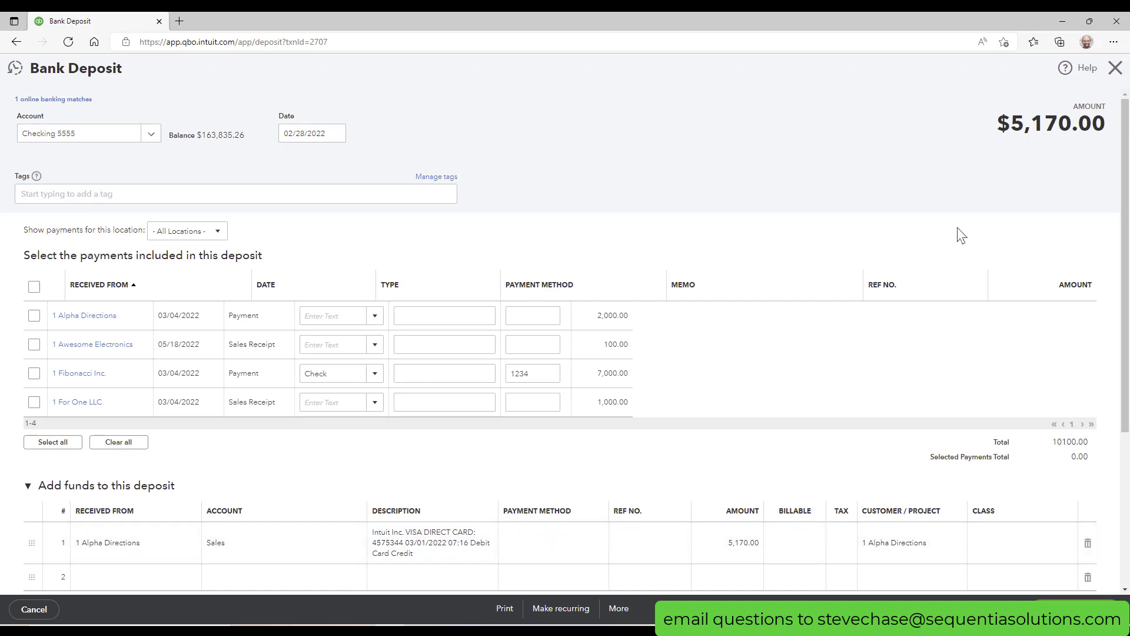
click(1115, 69)
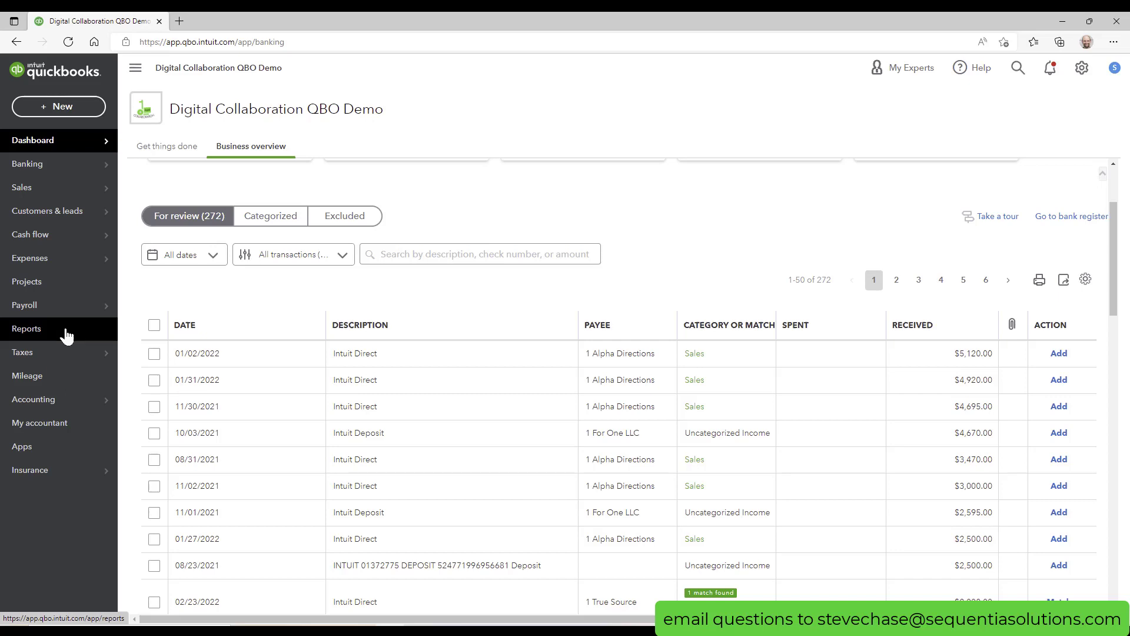
Search reports for 'sales by cu', open Sales by Customer Summary, and sort by Total descending.
click(66, 334)
mouse_move(108, 356)
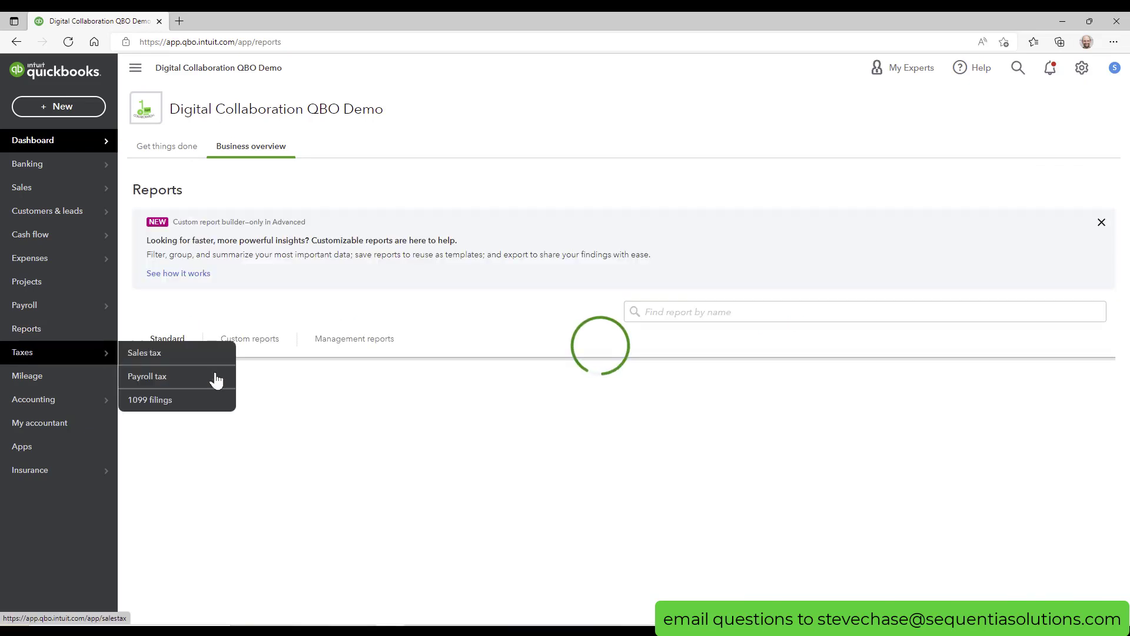
click(669, 312)
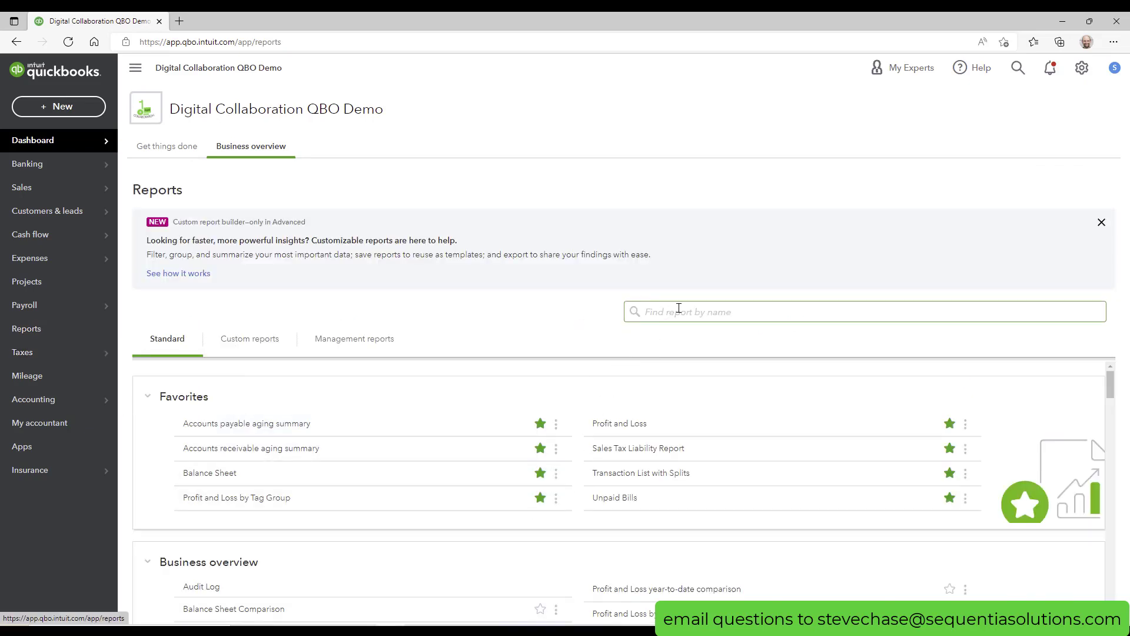
click(679, 308)
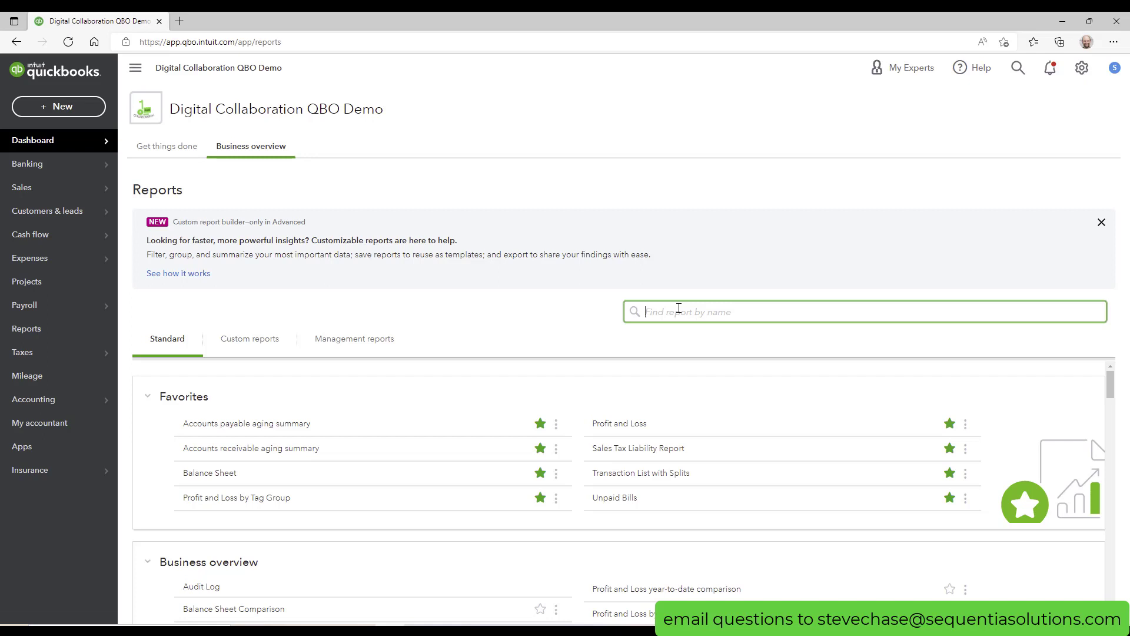
text(sales by cu)
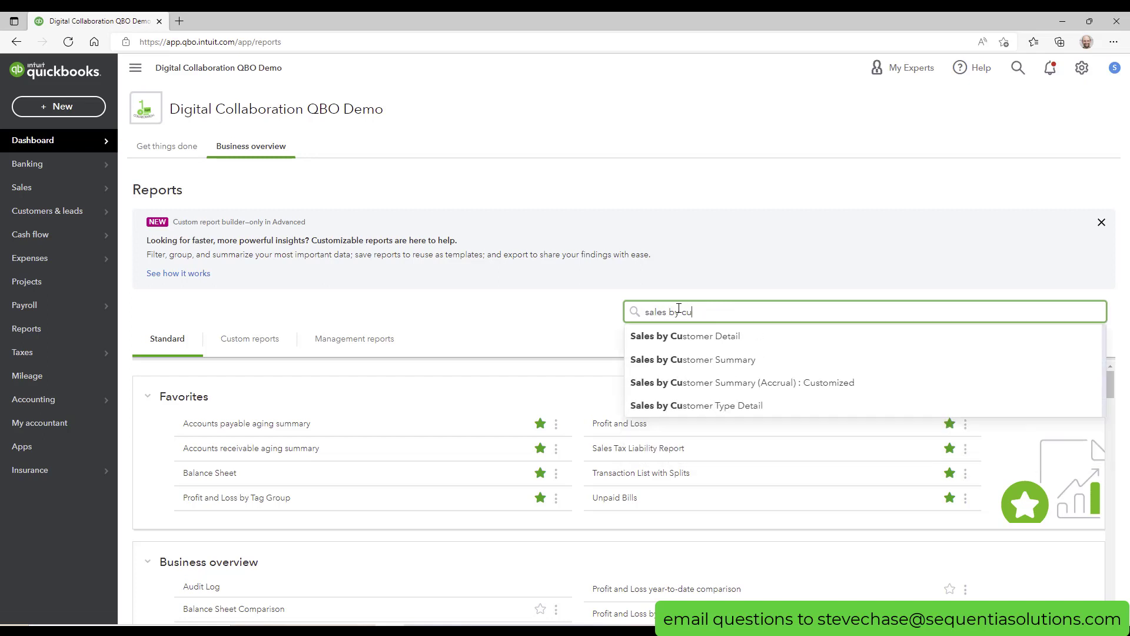
click(671, 360)
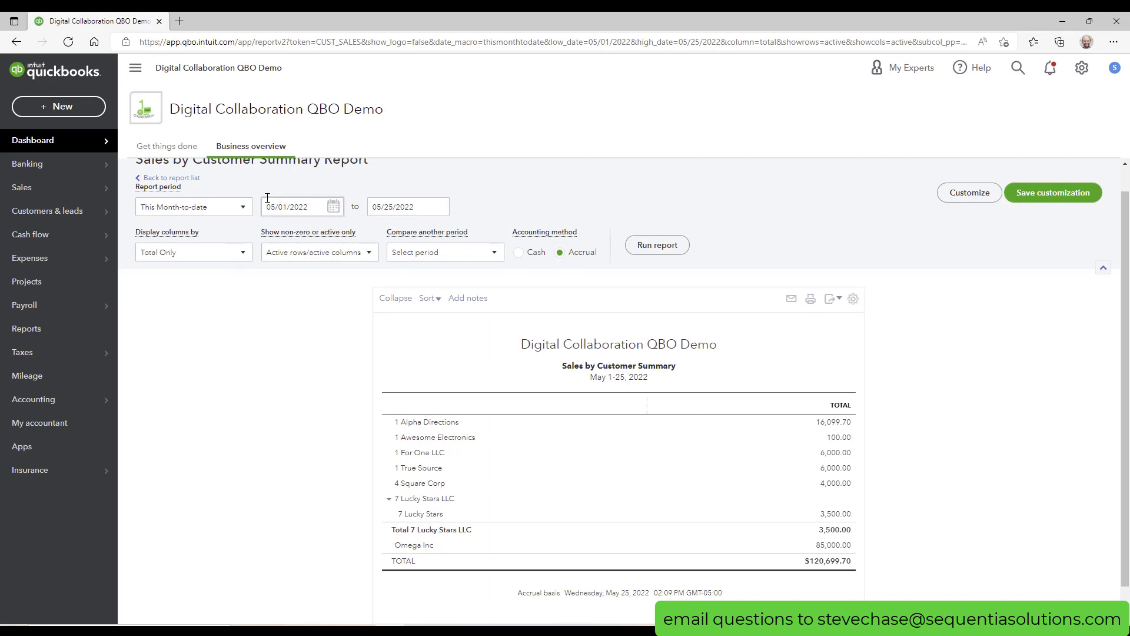
click(430, 299)
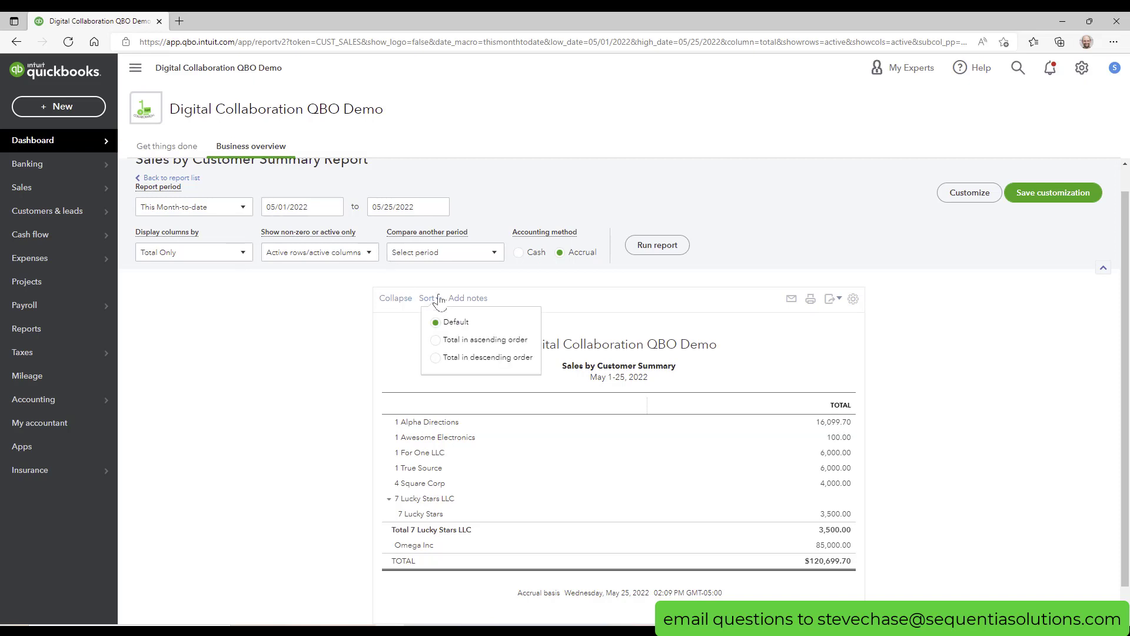
click(434, 357)
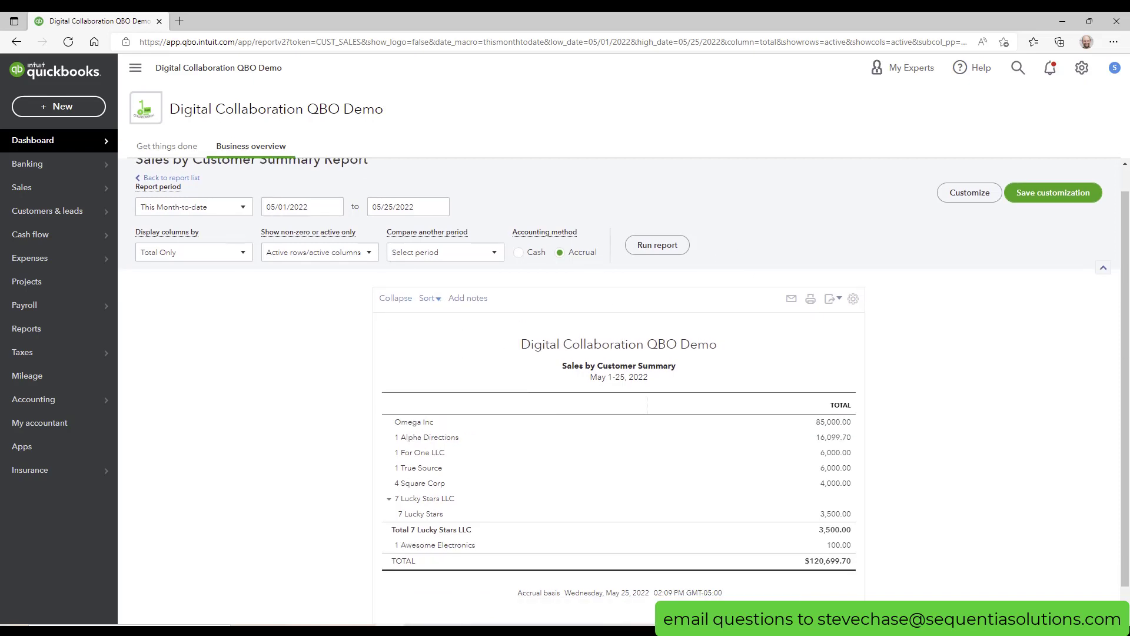